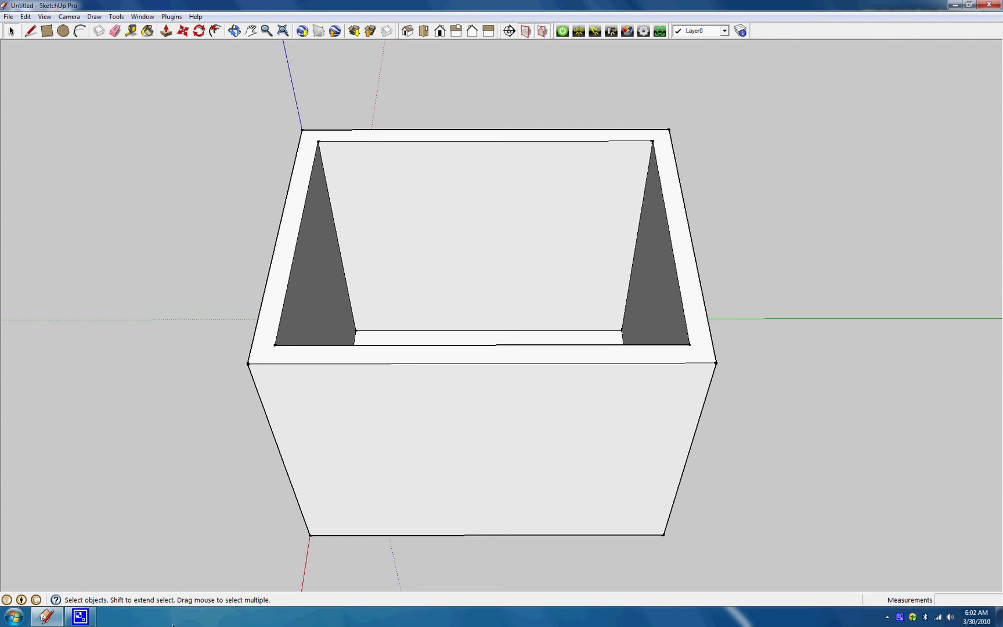
- Draw a 6' 8" vertical line up the front wall face from the midpoint of its bottom edge
middle_click_drag(187, 589, 218, 404)
middle_click_drag(394, 532, 428, 498)
scroll(428, 498, "up", 1)
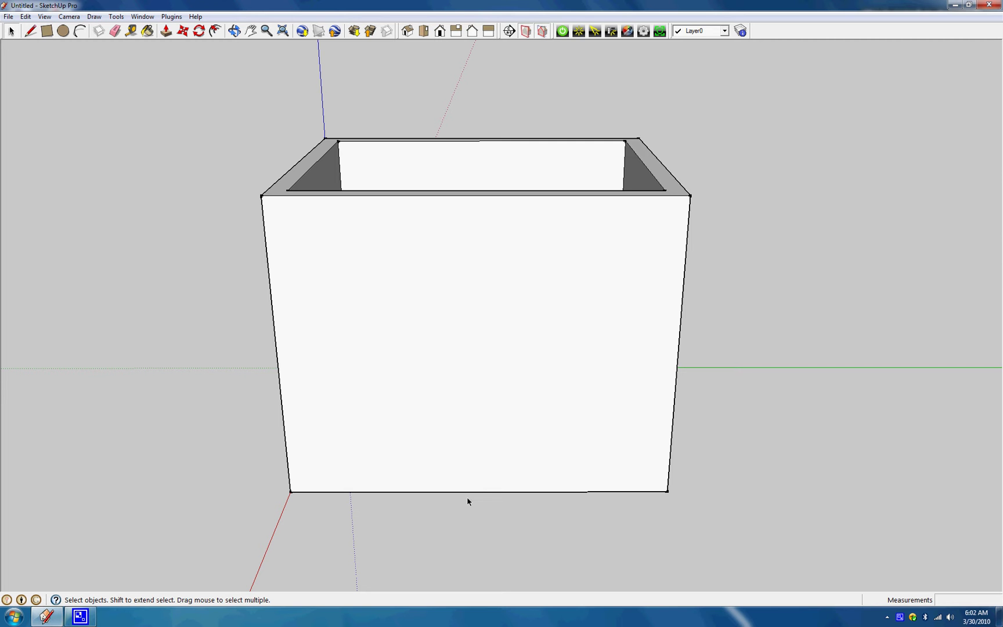
left_click(32, 32)
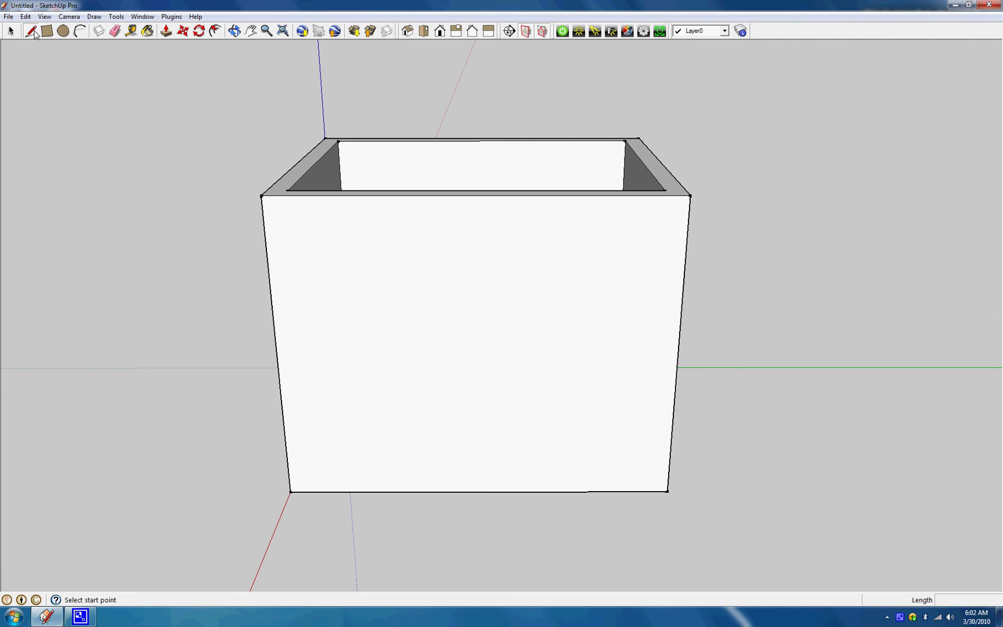
left_click(479, 492)
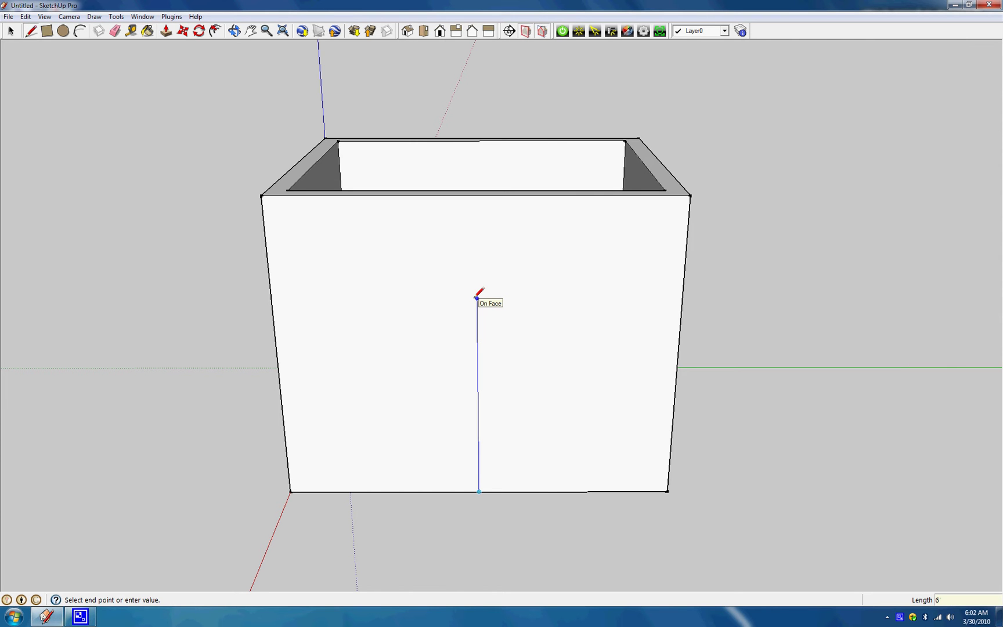
type("8")
key("Return")
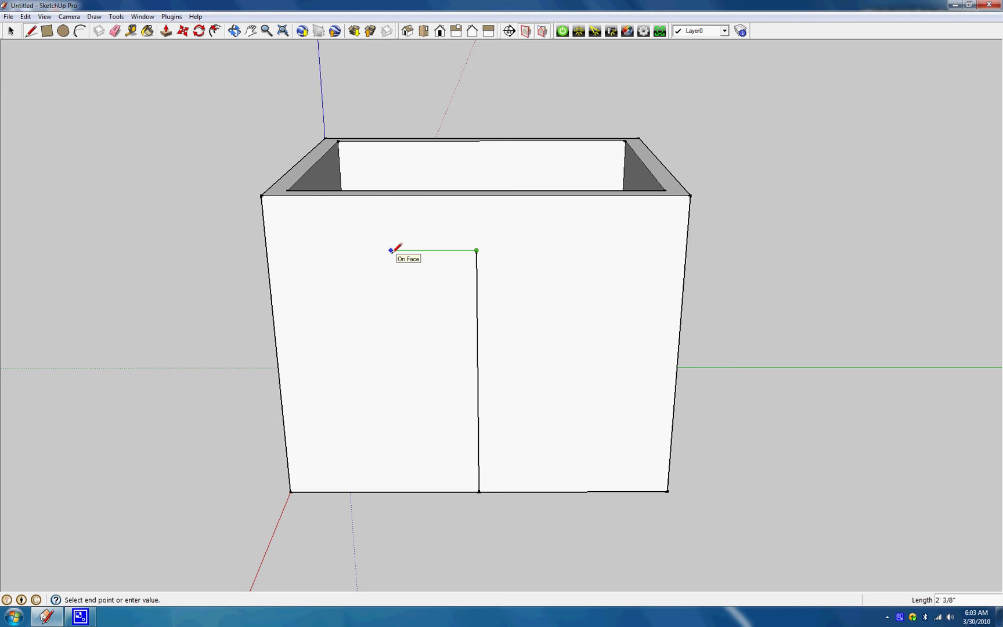
- Draw the door's top edge from the line's upper end, 1' 3" to the left and an equal length to the right
type("1' 6")
key("Return")
key("Escape")
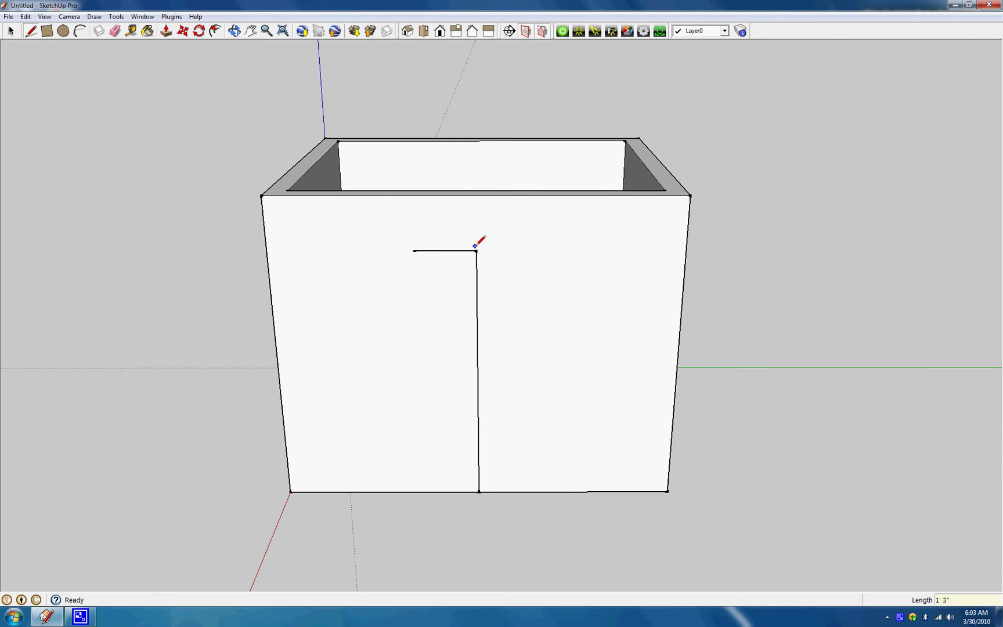
left_click(477, 250)
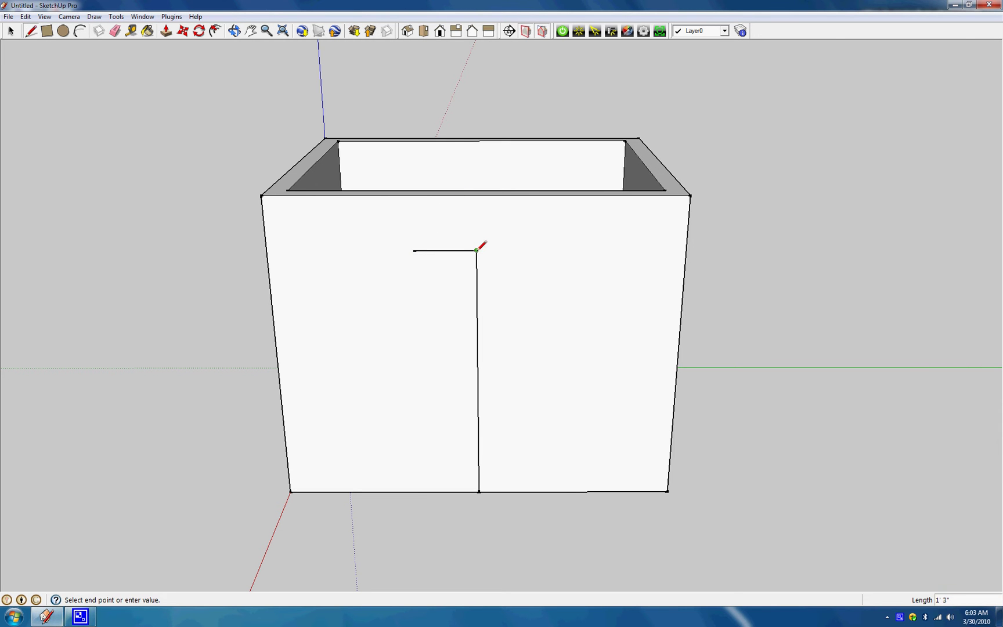
left_click(539, 250)
left_click(539, 250)
left_click(539, 250)
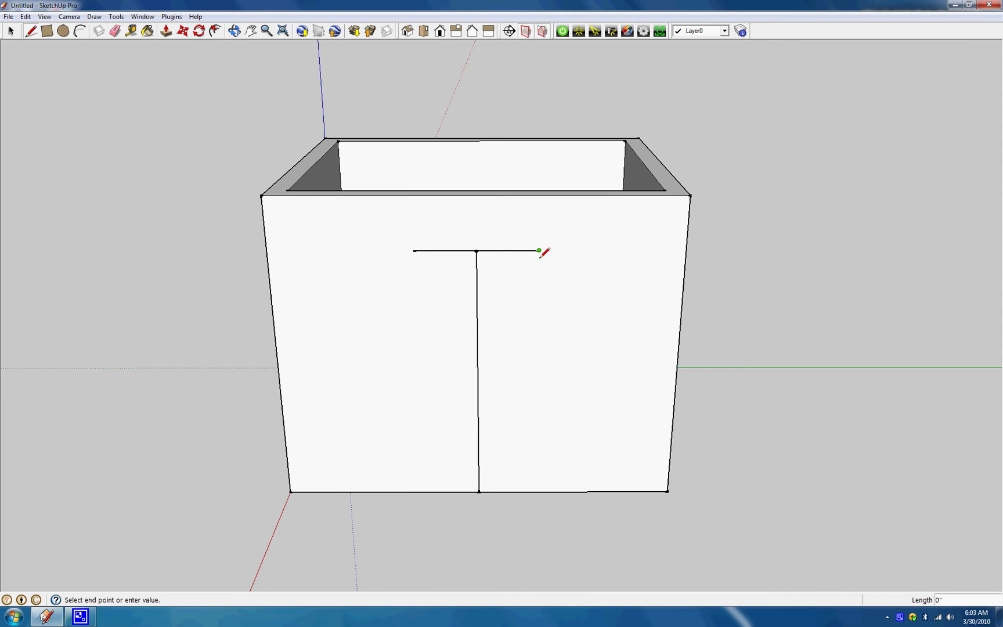
- Draw the door's two vertical sides down to the wall's bottom edge and delete the centre line
left_click(535, 491)
left_click(414, 251)
left_click(414, 251)
left_click(413, 251)
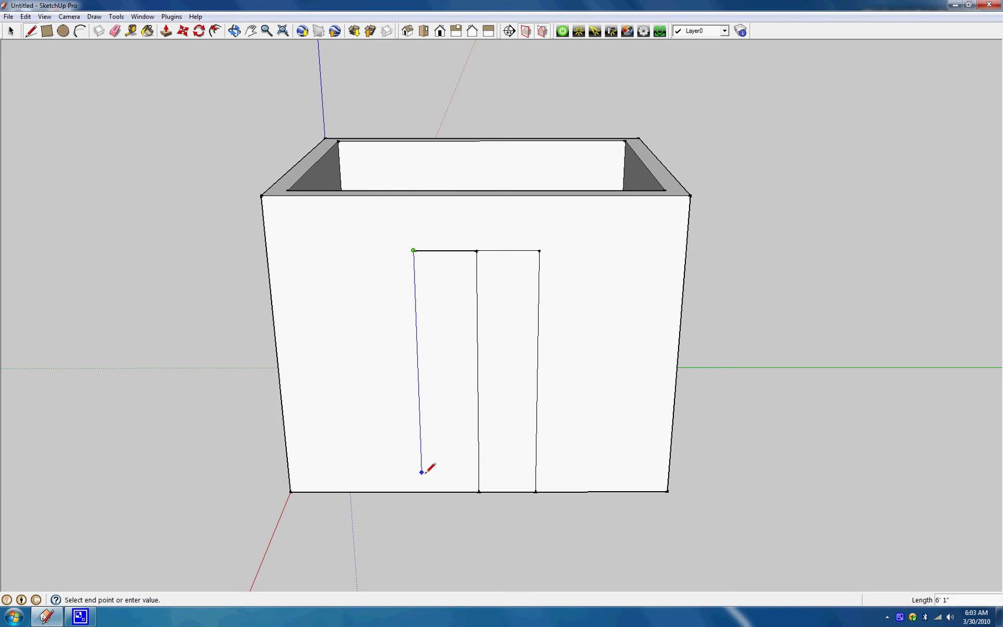
left_click(422, 491)
key("space")
left_click(477, 350)
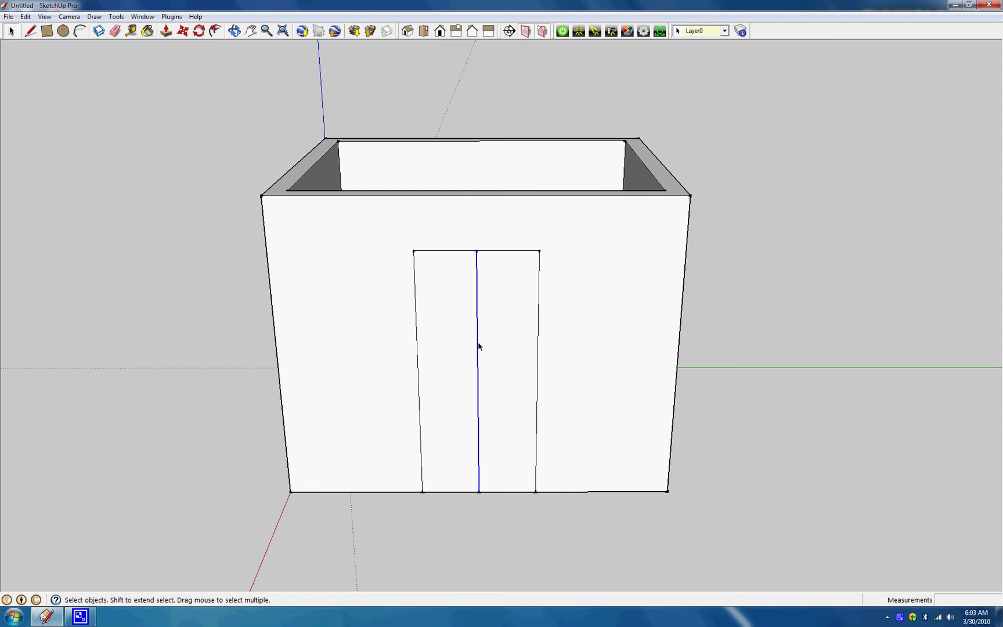
key("Delete")
key("o")
left_click_drag(481, 293, 544, 267)
middle_click_drag(543, 267, 457, 260)
middle_click_drag(505, 222, 457, 318)
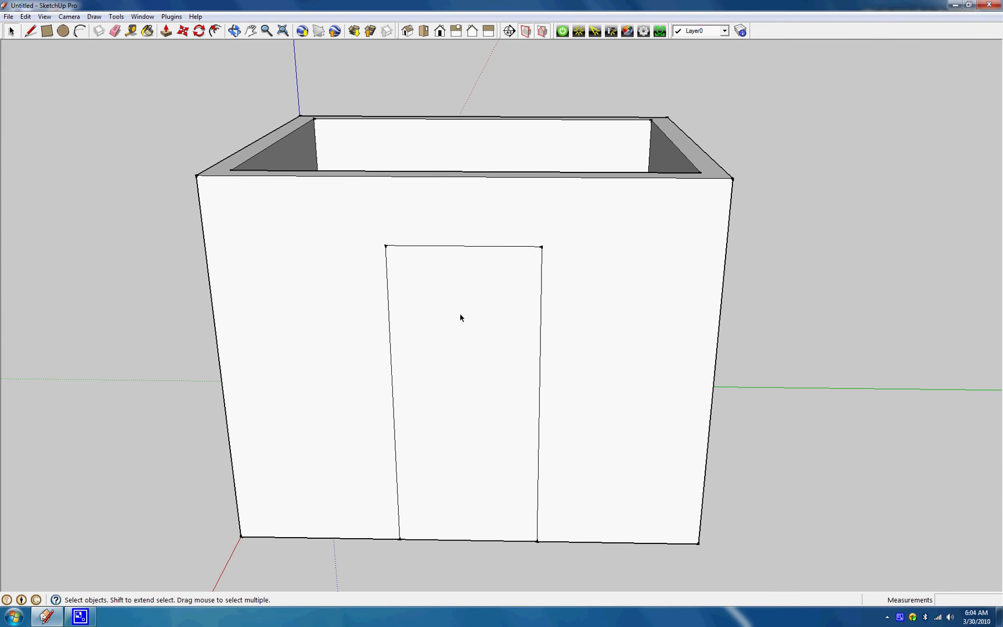
left_click(461, 314)
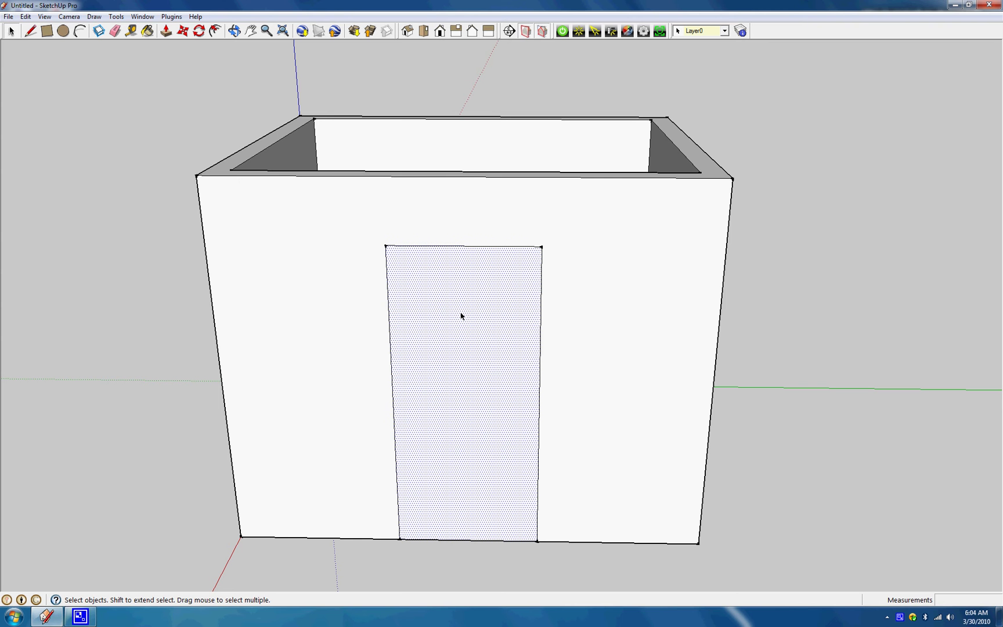
left_click(818, 356)
left_click(497, 358)
left_click(788, 402)
- Draw a rectangular window on the front wall to the right of the door and delete its face
key("r")
left_click(585, 311)
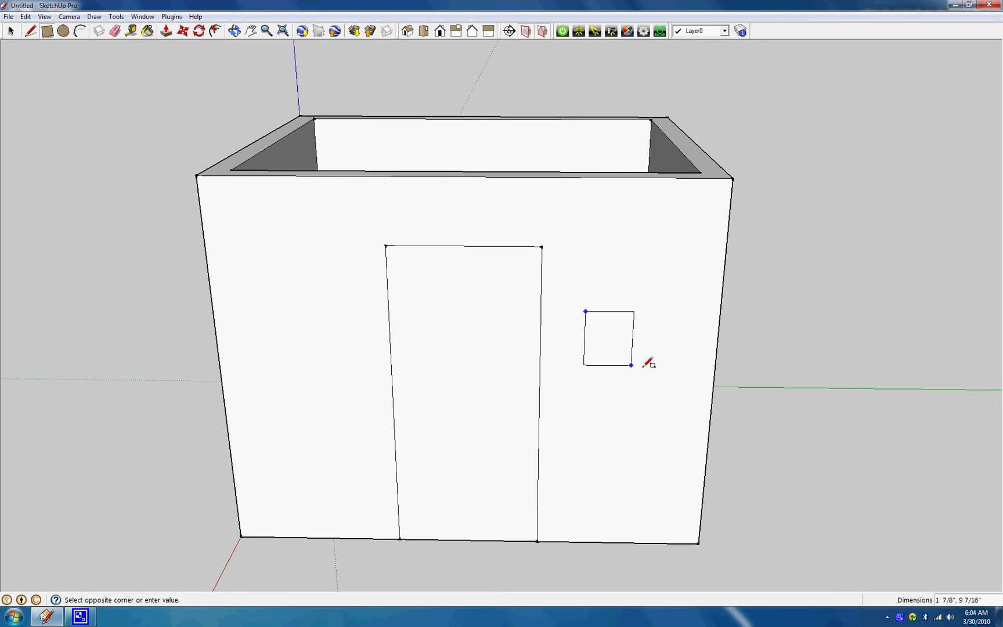
left_click(697, 249)
key("space")
left_click(649, 293)
key("Delete")
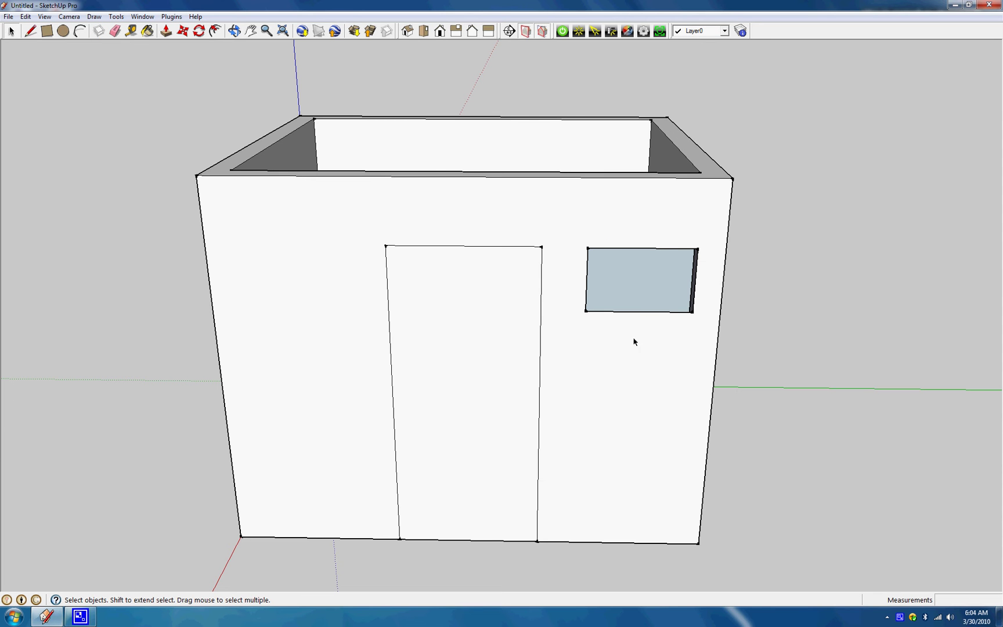
- Examine the wall's hollow interior through the window opening and undo the window
middle_click_drag(634, 341, 578, 371)
scroll(614, 307, "up", 5)
scroll(614, 308, "up", 2)
middle_click_drag(616, 309, 479, 300)
scroll(478, 280, "up", 3)
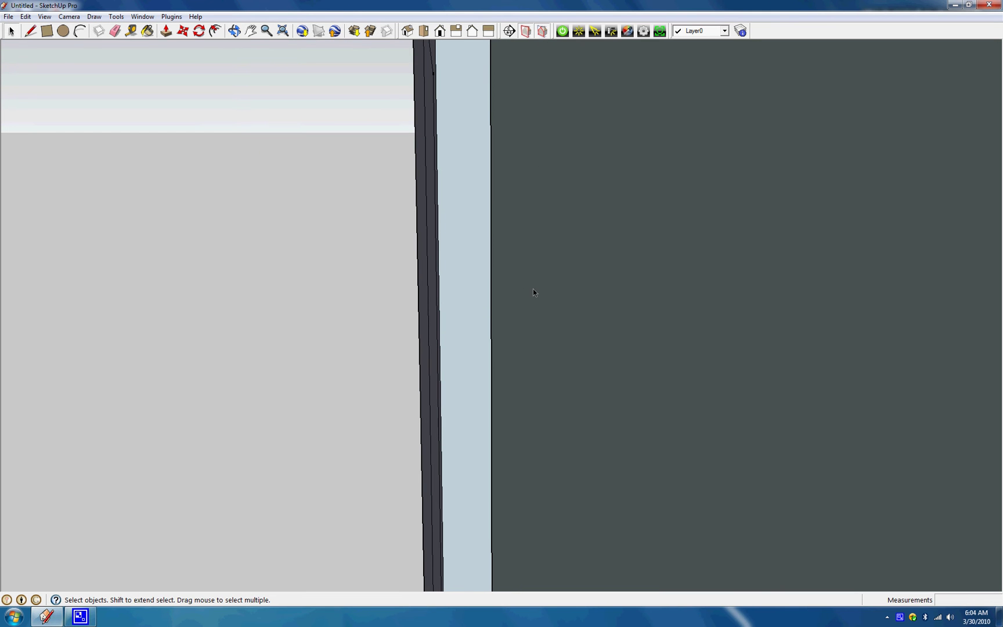
middle_click_drag(378, 325, 809, 445)
scroll(573, 372, "down", 5)
key("ctrl+z")
key("ctrl+z")
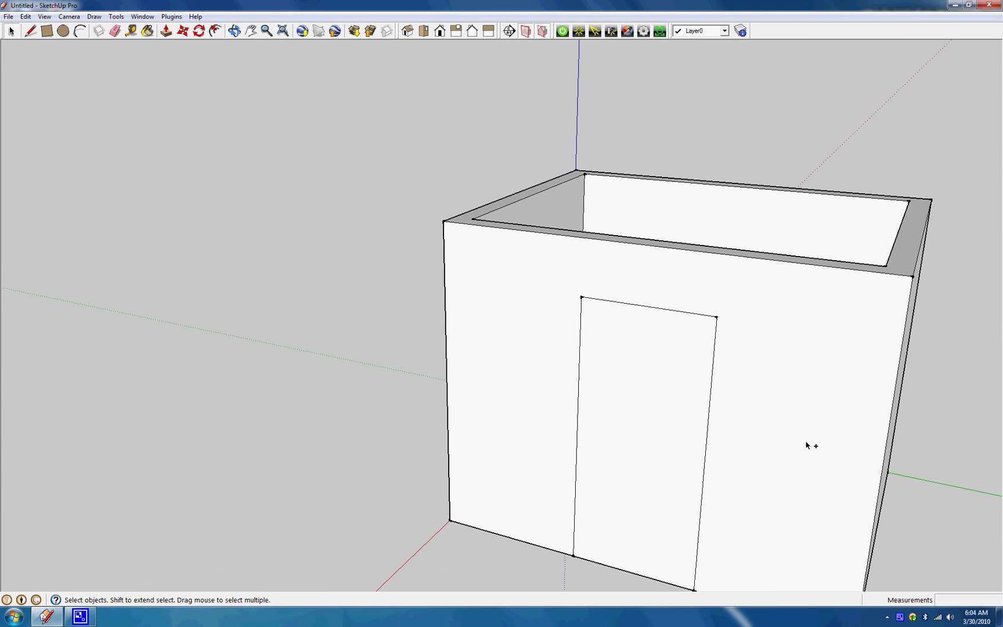
- Select only the two vertical sides and the top edge of the door outline
middle_click_drag(683, 440, 625, 434)
middle_click_drag(617, 390, 465, 387, "shift")
scroll(466, 386, "up", 1)
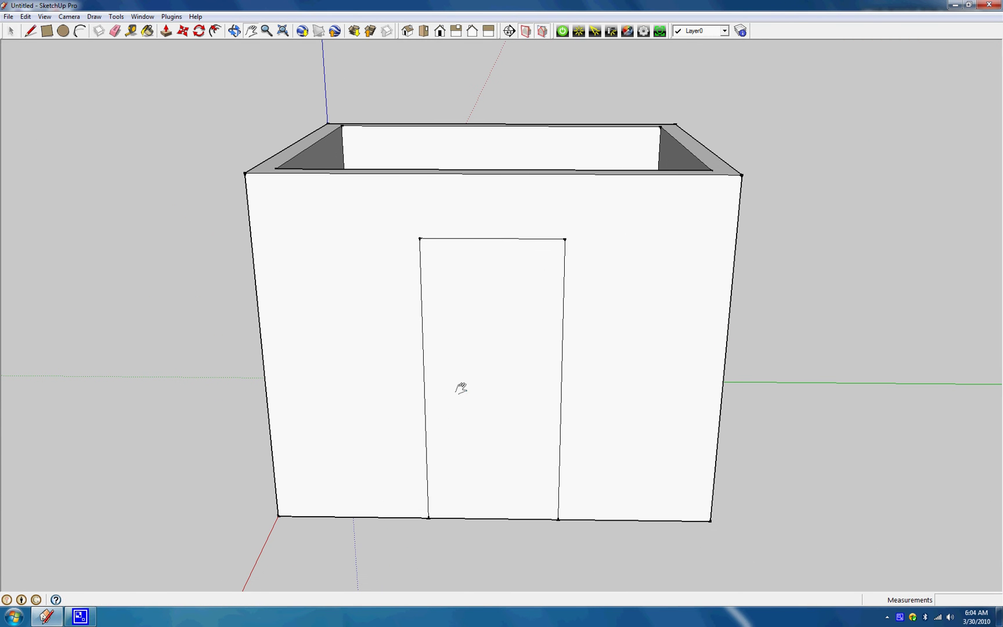
left_click(426, 443)
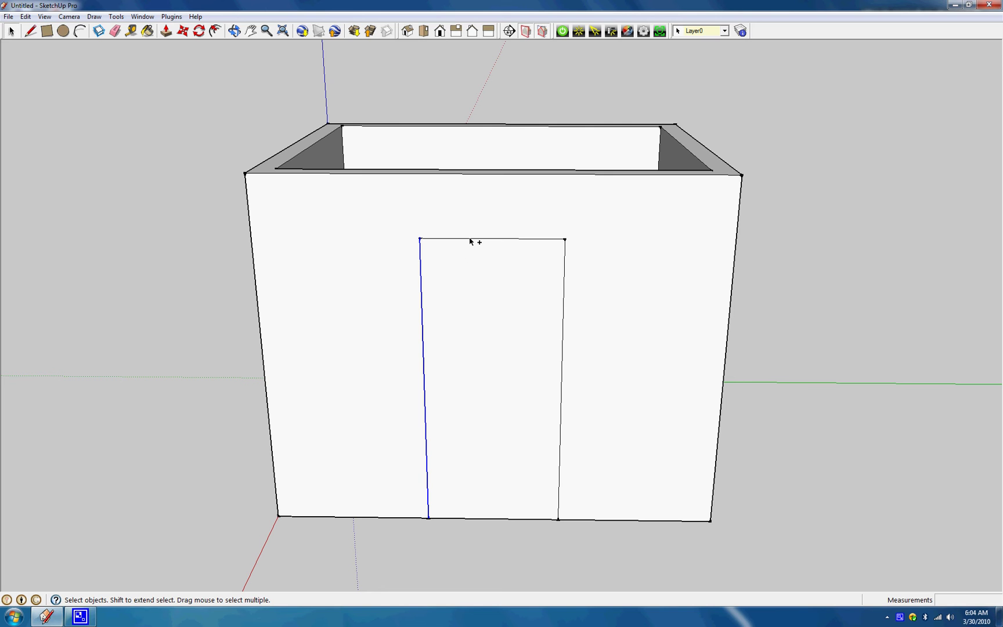
left_click(435, 238, "shift")
left_click(565, 250, "shift")
left_click(576, 252, "shift")
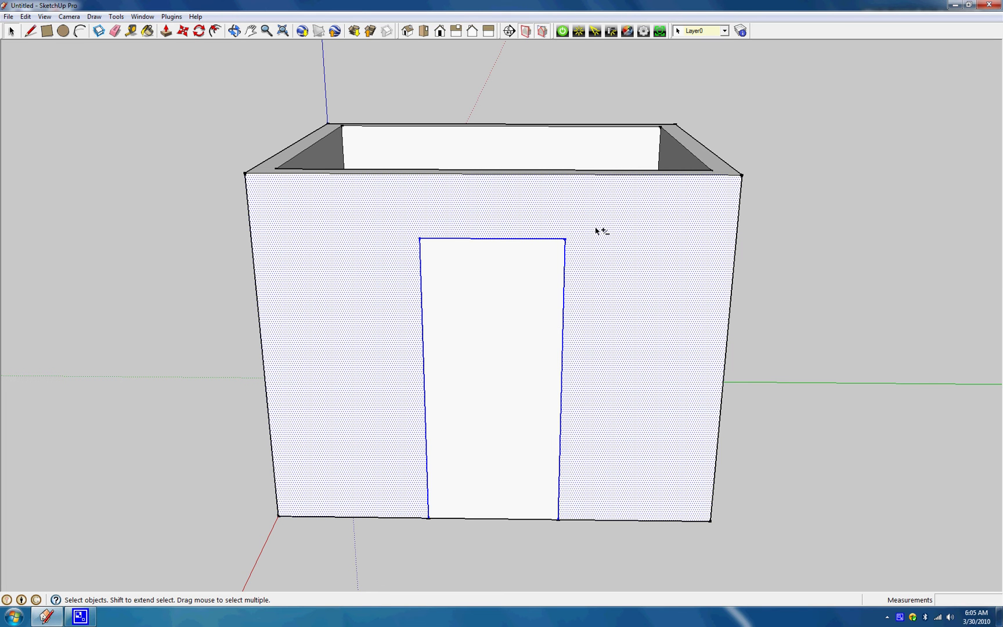
left_click(624, 223, "shift")
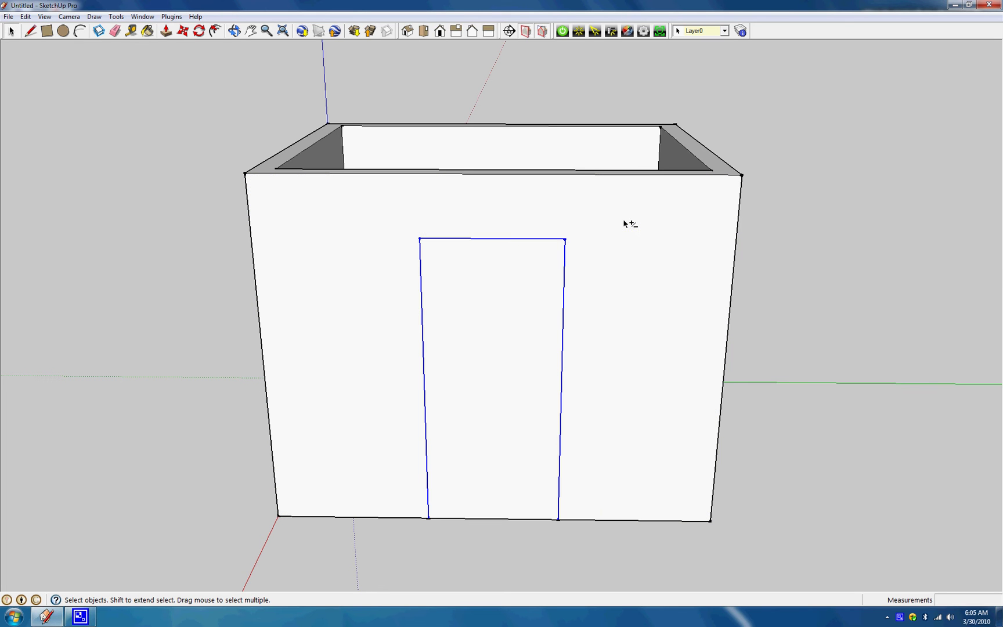
left_click(565, 266, "shift")
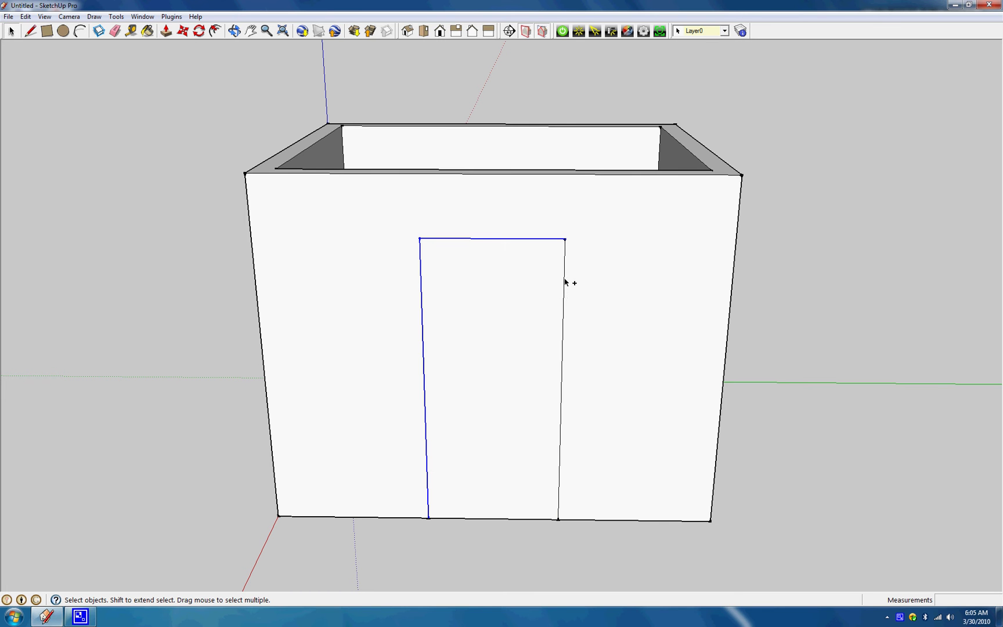
left_click(564, 283, "shift")
middle_click_drag(527, 309, 471, 305)
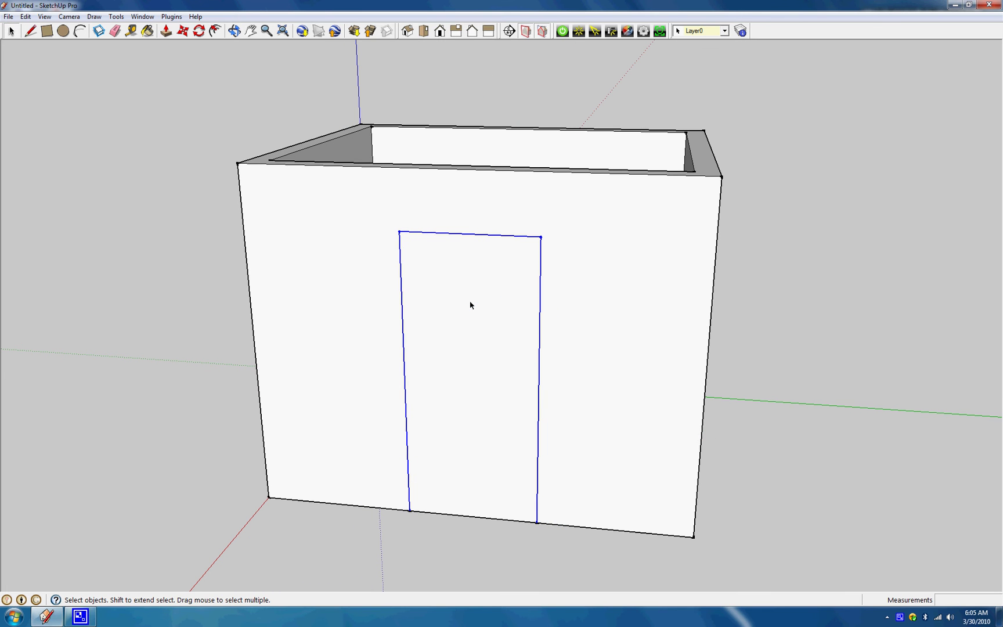
- Copy the selected door outline 6" inward along the red axis from its lower left corner with the Move tool
left_click(184, 31)
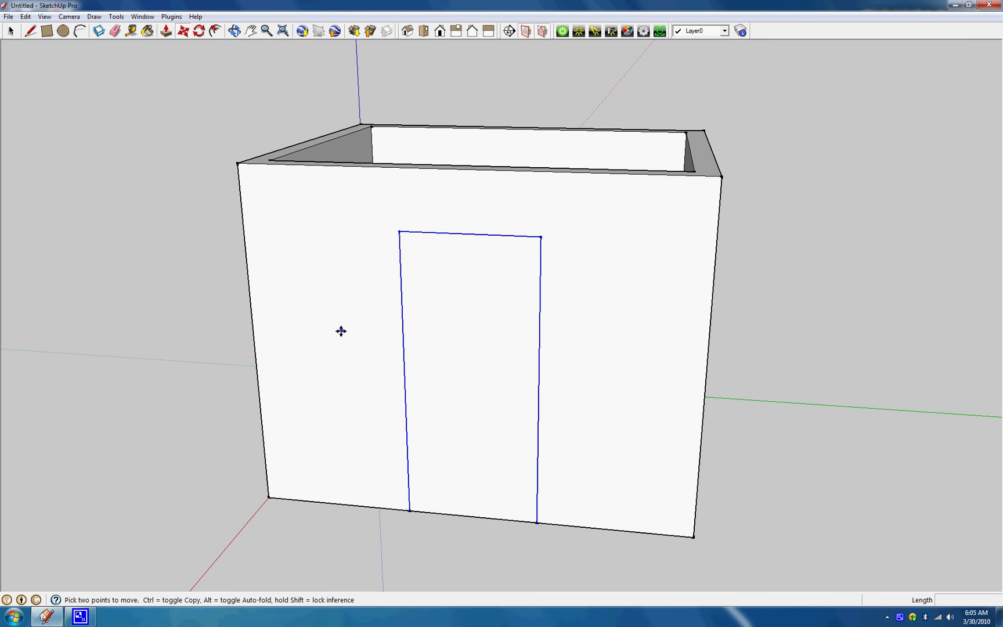
middle_click_drag(360, 427, 276, 408)
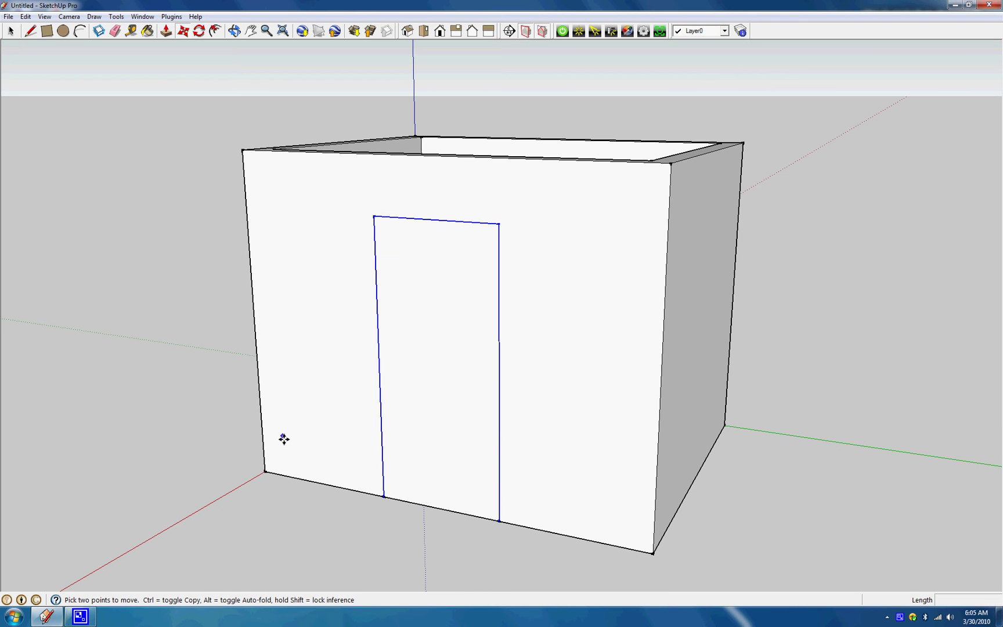
middle_click_drag(305, 475, 261, 497)
scroll(378, 459, "up", 5)
scroll(338, 453, "down", 5)
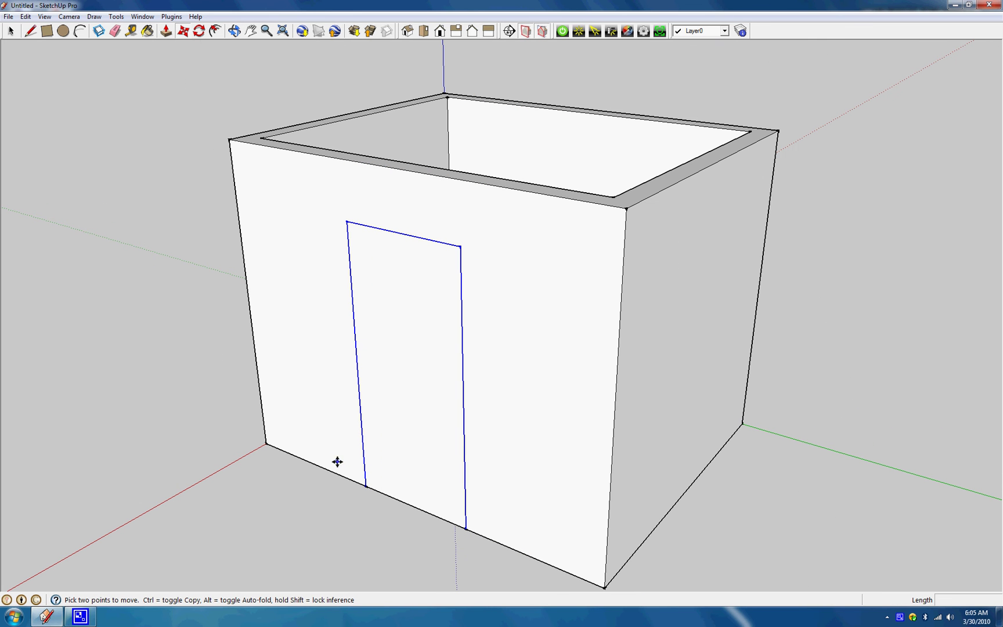
left_click(365, 486)
key("ctrl")
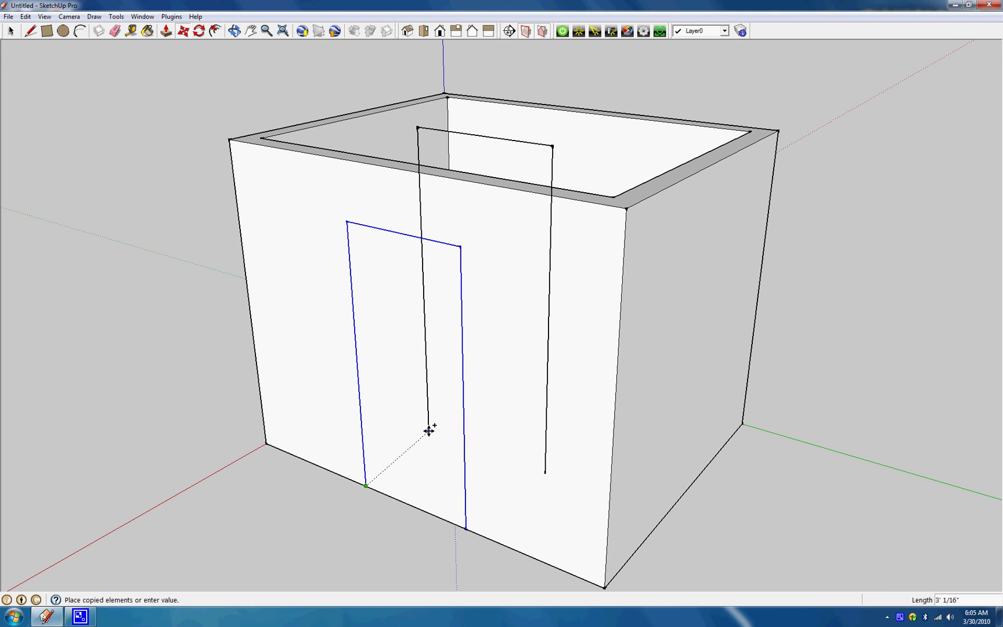
key("o")
left_click_drag(444, 425, 311, 541)
middle_click_drag(311, 542, 444, 405)
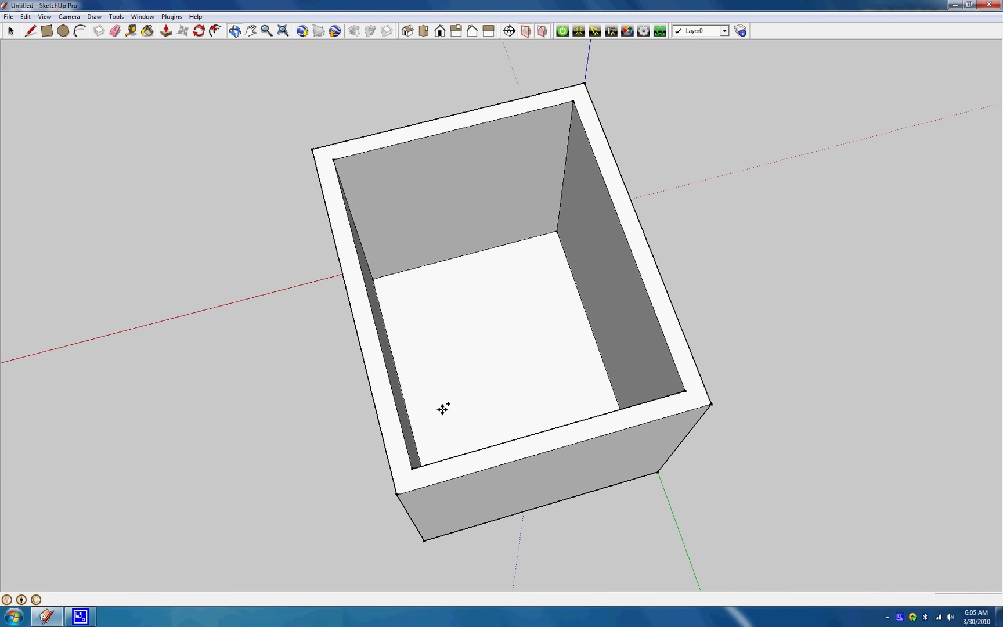
left_click(363, 414)
middle_click_drag(362, 415, 291, 442)
middle_click_drag(556, 298, 400, 381)
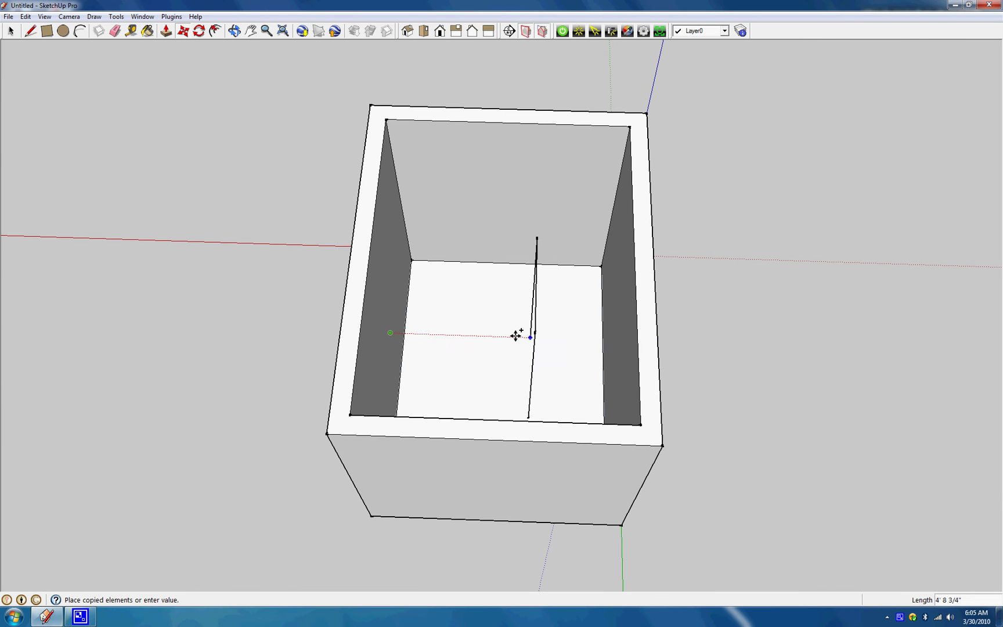
middle_click_drag(503, 332, 489, 400)
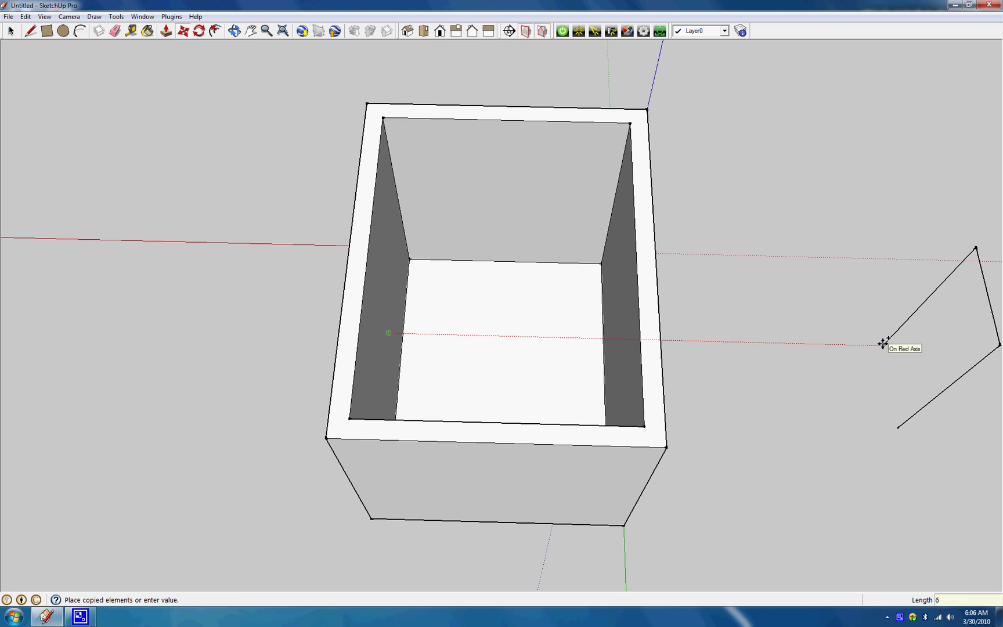
key("Return")
- Delete the door faces on the outer and inner sides of the front wall to open the doorway
key("space")
middle_click_drag(332, 430, 269, 298)
scroll(434, 262, "up", 2)
mouse_move(434, 262)
middle_mouse_down()
mouse_move(378, 275)
mouse_move(368, 244)
mouse_move(624, 250)
mouse_move(359, 347)
mouse_move(512, 289)
mouse_move(210, 353)
mouse_move(406, 334)
mouse_move(399, 266)
mouse_move(337, 229)
mouse_move(384, 210)
mouse_move(371, 227)
mouse_move(642, 298)
mouse_move(408, 362)
mouse_move(578, 331)
mouse_move(723, 185)
mouse_move(627, 249)
mouse_move(401, 320)
mouse_move(450, 279)
mouse_move(405, 186)
mouse_move(303, 204)
mouse_move(522, 176)
middle_mouse_up()
scroll(354, 269, "up", 4)
scroll(355, 269, "down", 3)
left_click(443, 251)
- Draw lines connecting the outer and inner door outlines at both upper corners of the doorway
mouse_move(490, 246)
middle_mouse_down()
mouse_move(476, 224)
mouse_move(420, 273)
mouse_move(416, 204)
mouse_move(402, 175)
mouse_move(389, 197)
middle_mouse_up()
scroll(402, 174, "up", 1)
key("l")
left_click(404, 172)
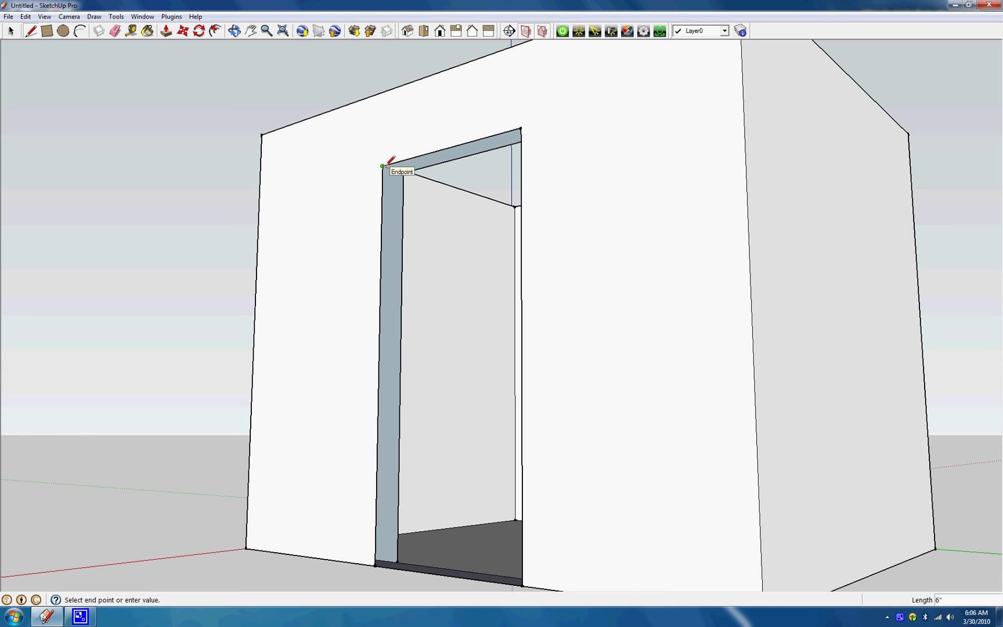
left_click(383, 166)
middle_click_drag(397, 170, 775, 190)
scroll(689, 219, "up", 6)
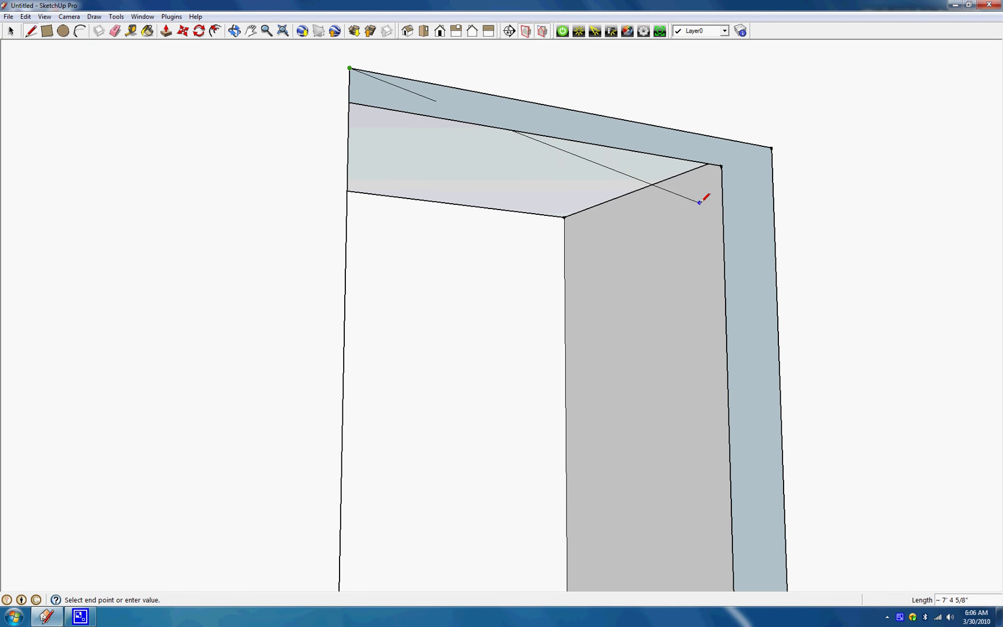
key("Escape")
left_click(721, 166)
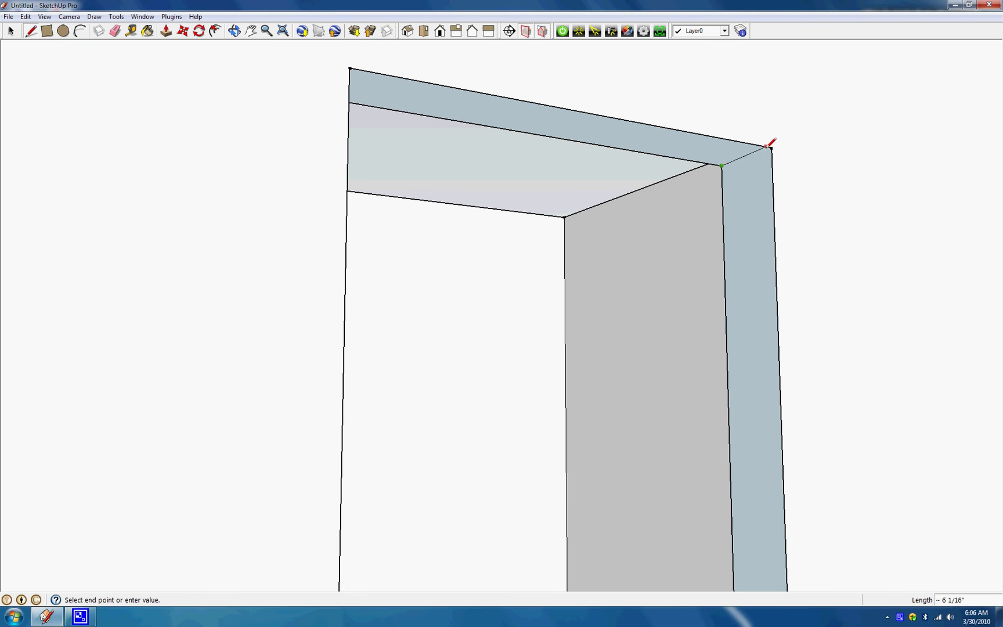
left_click(767, 147)
- Draw lines connecting the outer and inner door outlines at both lower corners of the doorway
middle_click_drag(767, 146, 444, 188)
scroll(430, 226, "down", 5)
scroll(444, 396, "down", 3)
middle_click_drag(443, 396, 419, 537)
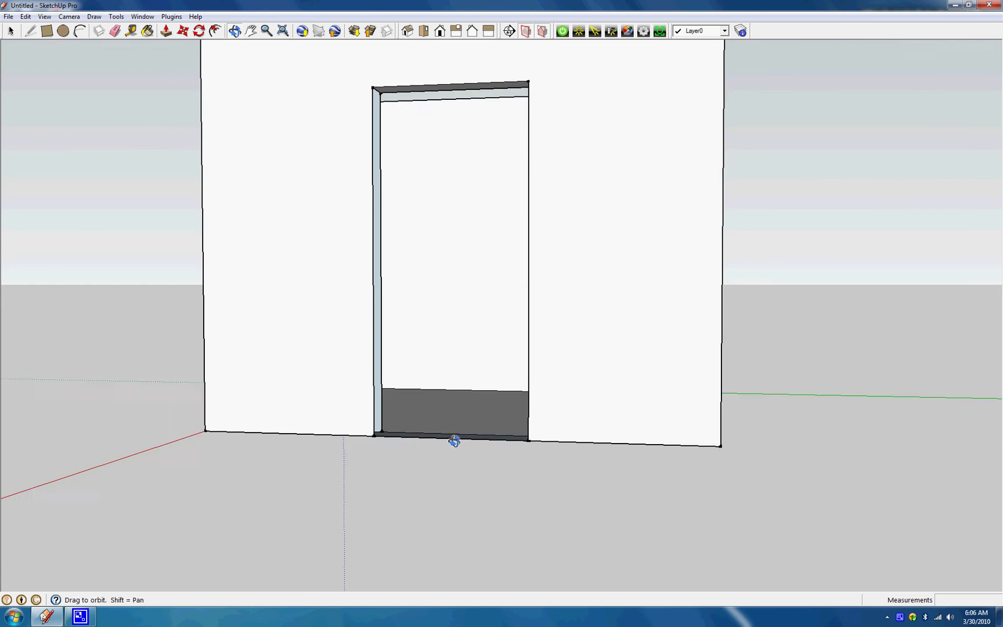
scroll(380, 456, "up", 3)
left_click(367, 447)
left_click(352, 464)
mouse_move(385, 461)
middle_mouse_down()
mouse_move(348, 382)
mouse_move(392, 407)
mouse_move(441, 477)
mouse_move(412, 416)
mouse_move(725, 516)
middle_mouse_up()
left_click(750, 557)
left_click(766, 571)
- Delete the edge separating the doorway threshold from the room floor
mouse_move(762, 562)
middle_mouse_down()
mouse_move(710, 450)
mouse_move(550, 464)
mouse_move(459, 503)
mouse_move(495, 477)
mouse_move(600, 524)
mouse_move(668, 512)
mouse_move(524, 420)
mouse_move(586, 522)
mouse_move(477, 547)
mouse_move(422, 509)
middle_mouse_up()
key("space")
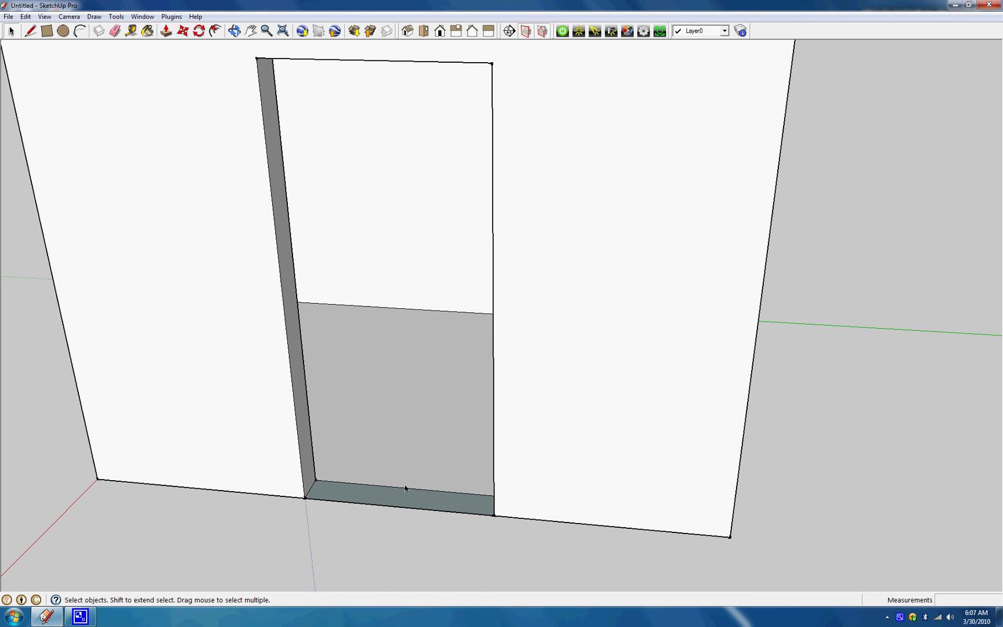
left_click(405, 489)
key("Delete")
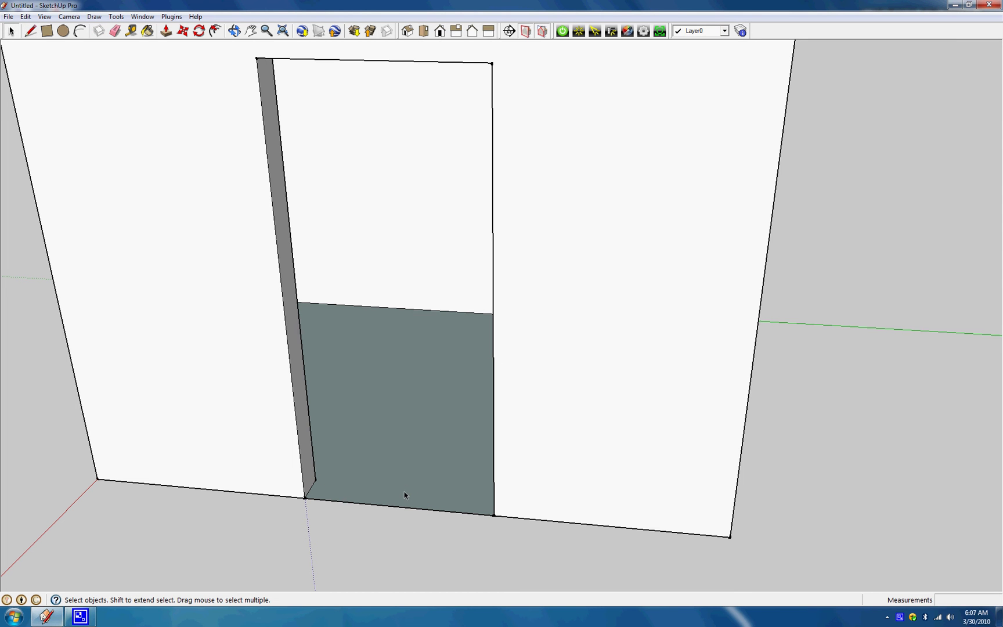
- Reverse the room's floor face so that its front side faces up
right_click(402, 450)
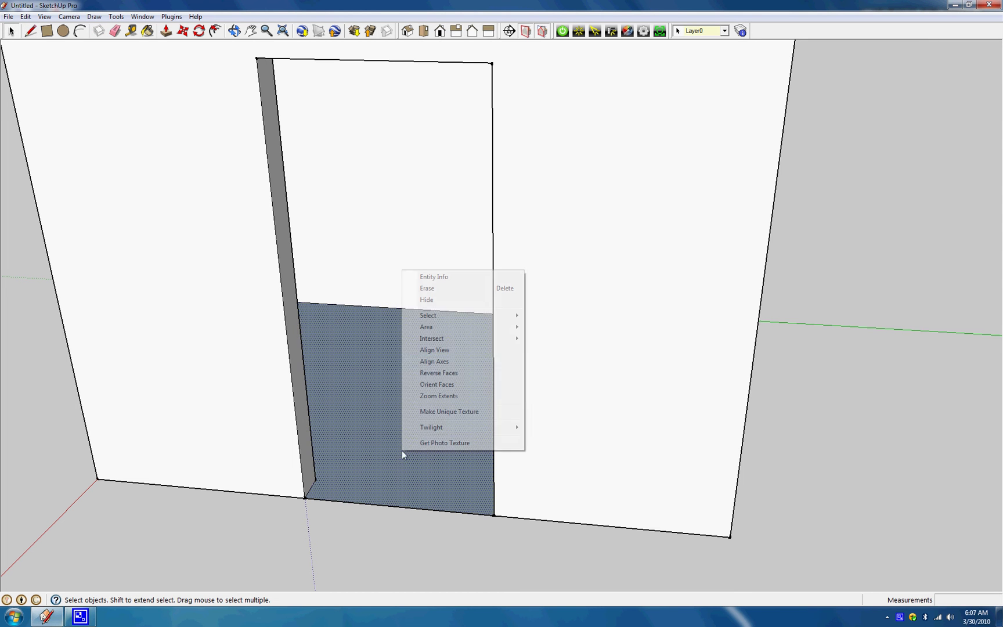
left_click(434, 373)
left_click(940, 403)
- Place a horizontal guide line 3' above the floor on the inner face of the wall opposite the doorway
middle_click_drag(350, 454, 493, 454)
scroll(382, 301, "down", 3)
scroll(418, 365, "up", 5)
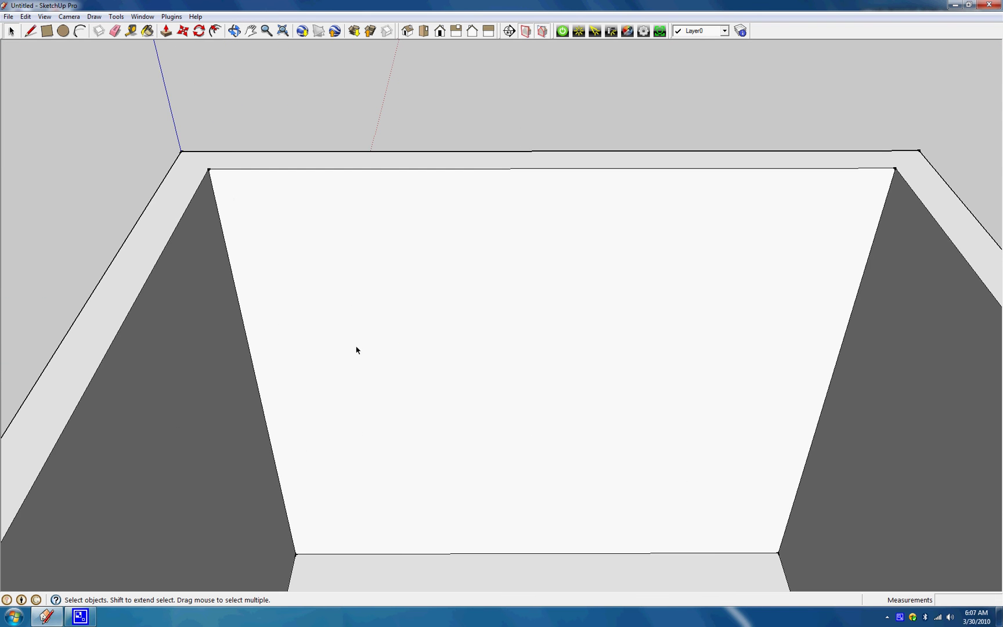
scroll(359, 354, "down", 3)
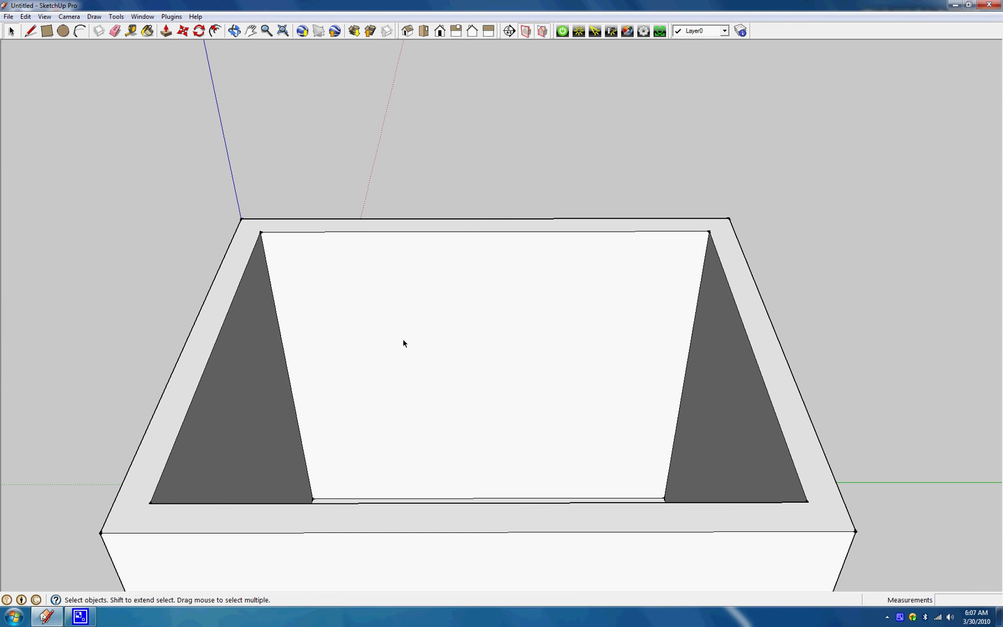
middle_click_drag(406, 366, 447, 486)
key("t")
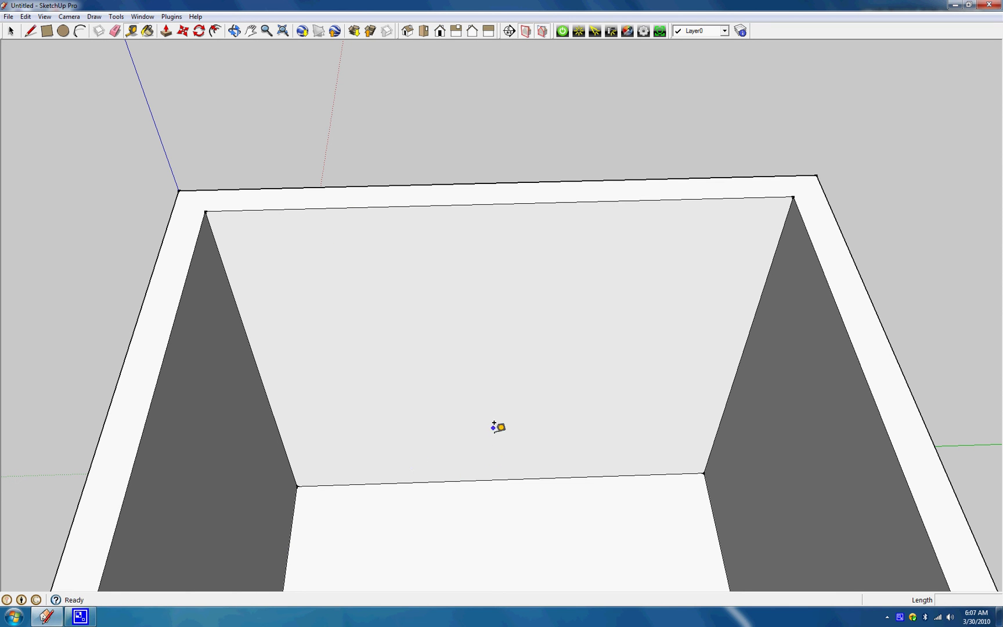
left_click(493, 479)
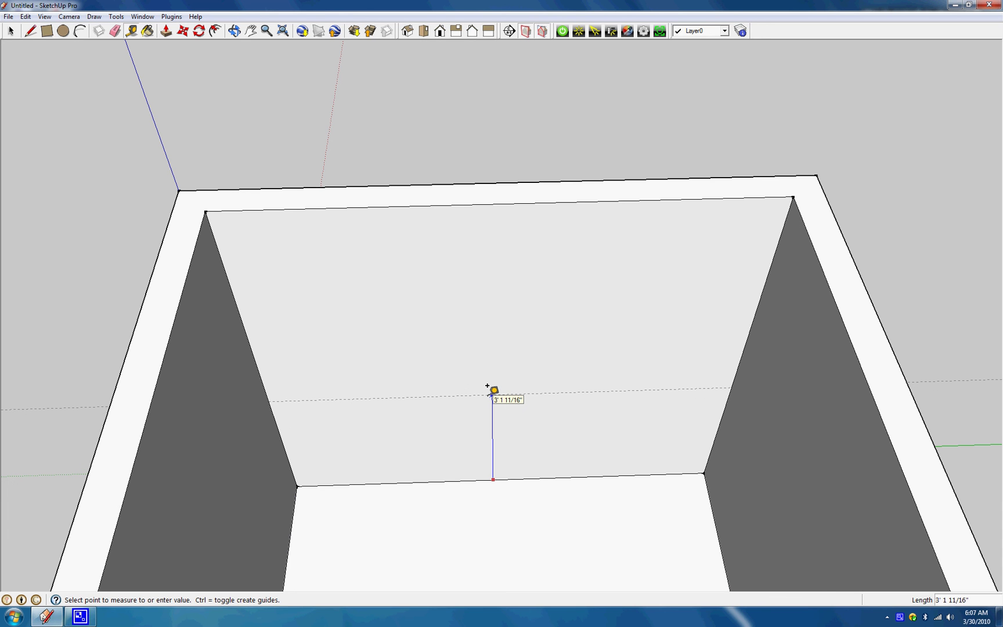
type("3'")
key("Return")
scroll(491, 427, "down", 3)
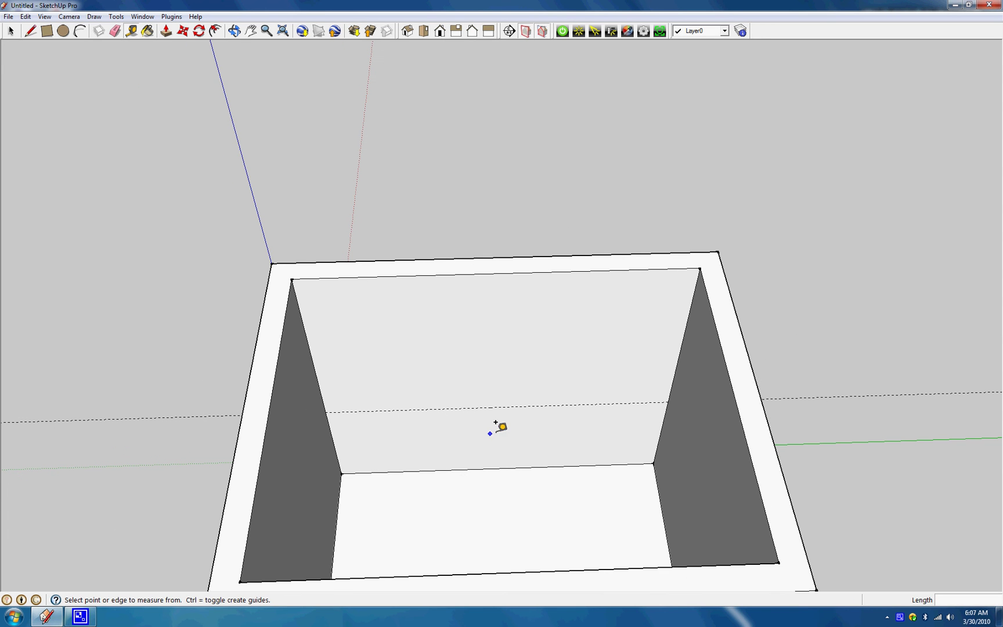
key("space")
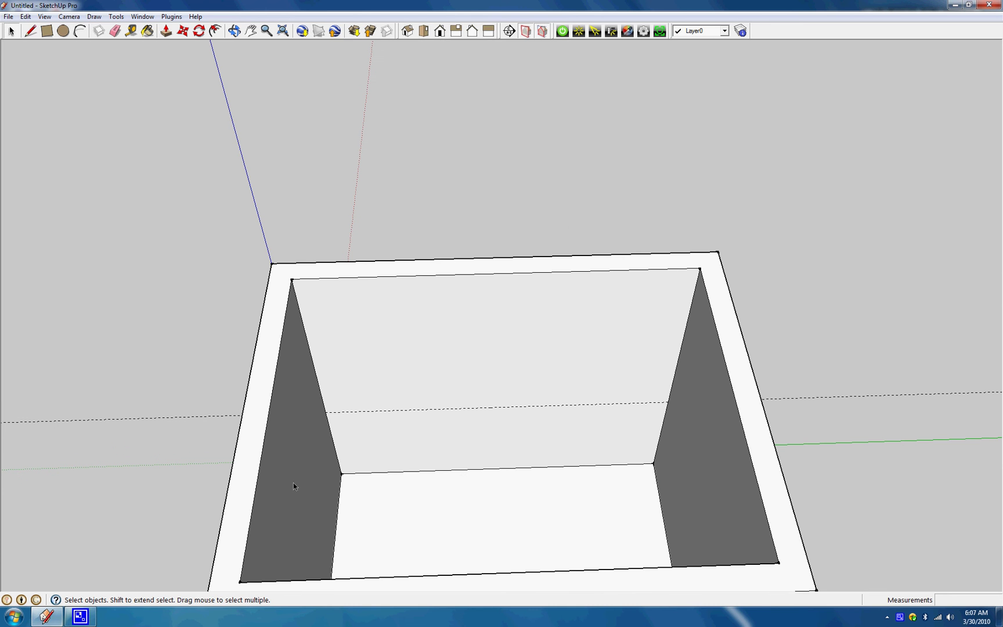
- Draw a four-sided window outline 4' wide along its upper edge and about 2' high, with its sill on the guide line
scroll(529, 386, "up", 2)
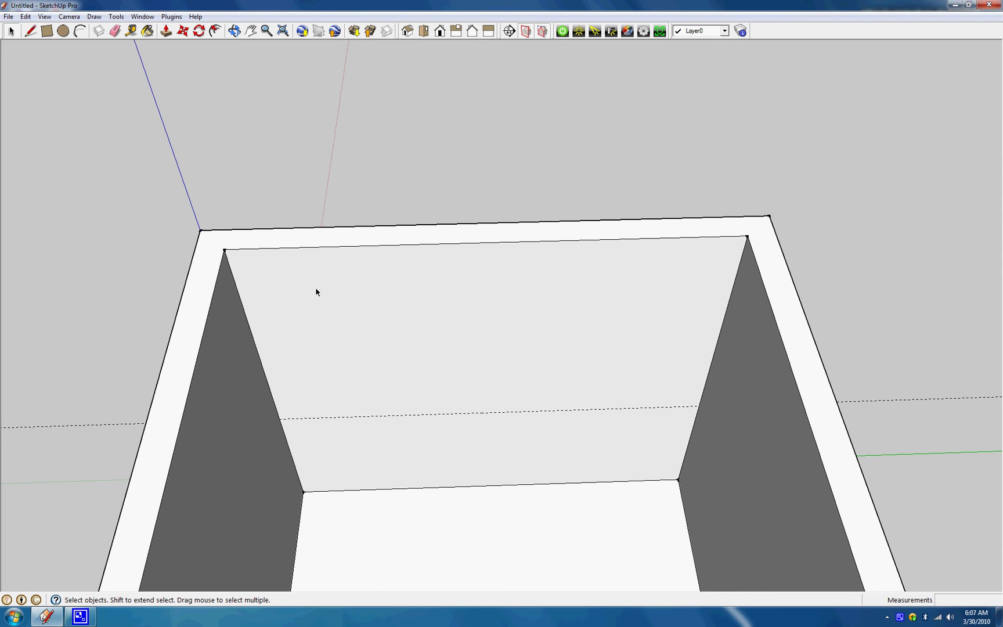
left_click(34, 32)
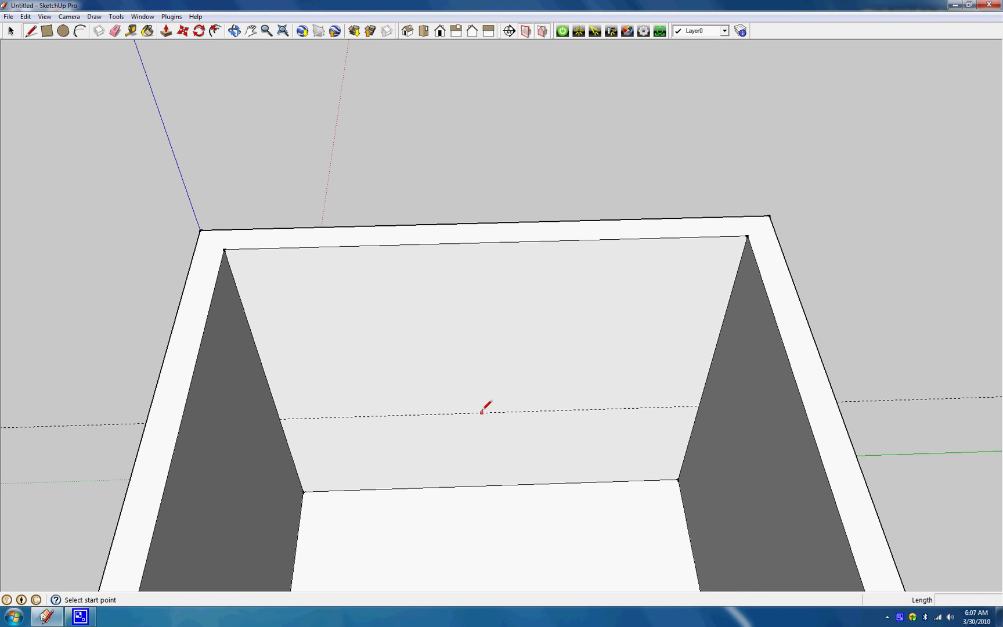
left_click(435, 414)
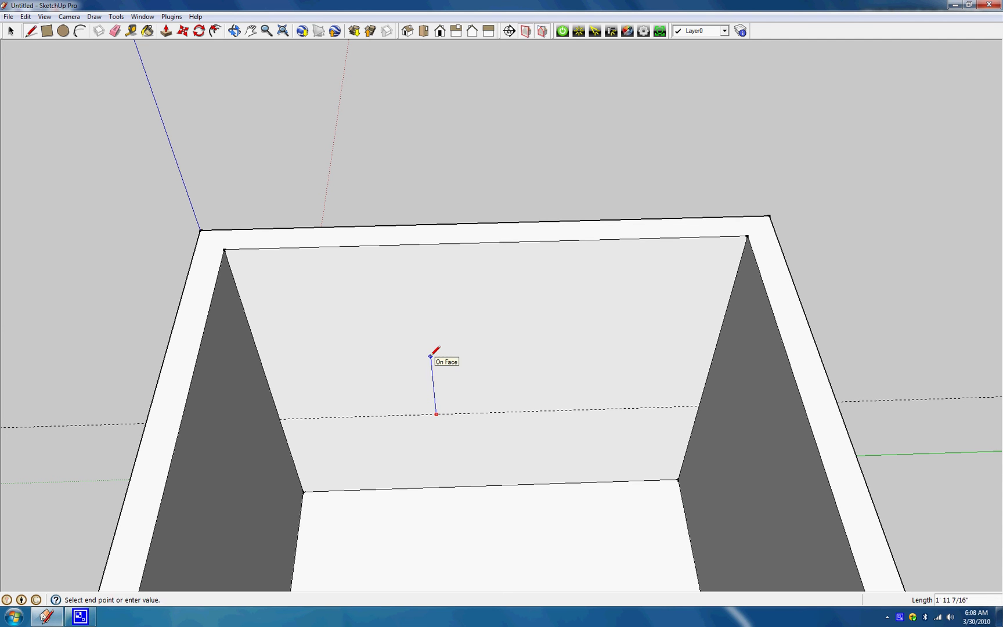
left_click(430, 354)
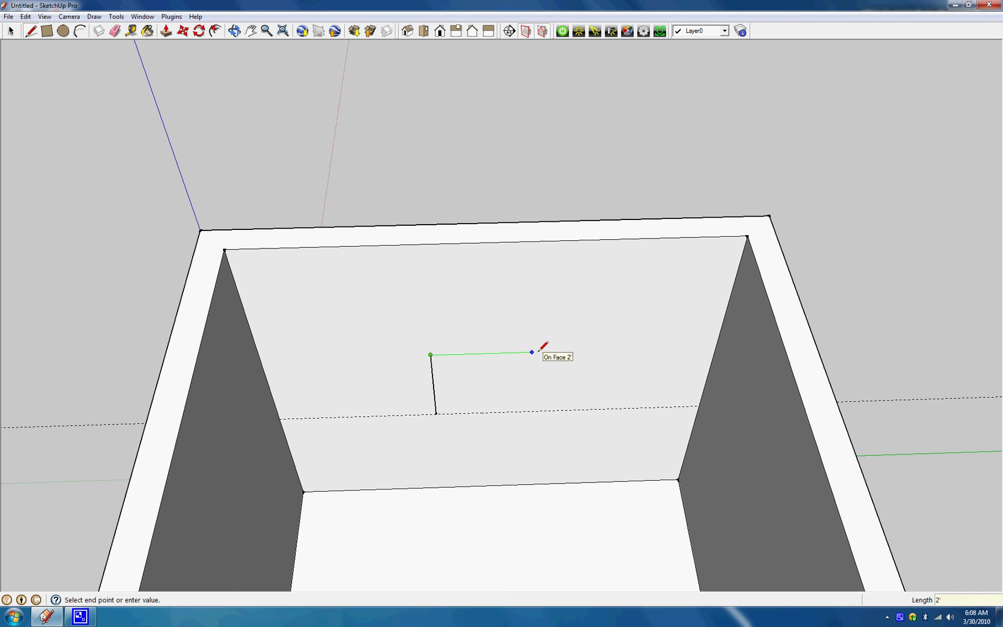
type("4")
key("Return")
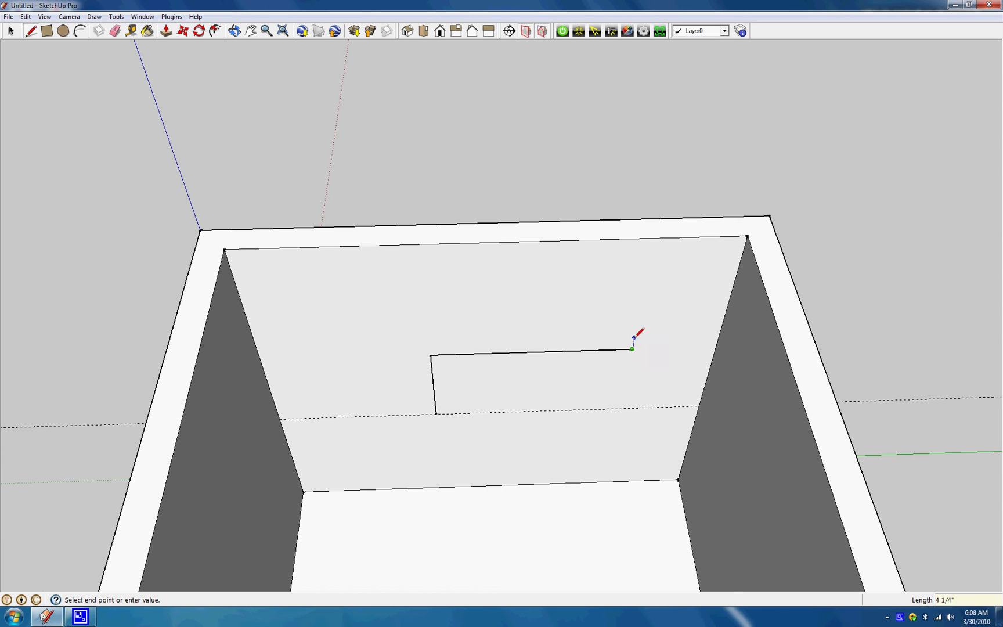
left_click(622, 408)
left_click(436, 414)
- Copy the window face with its edges 6" along the red axis to the wall's outer face
key("space")
left_click(499, 387)
middle_click_drag(499, 387, 463, 346)
left_click(465, 347)
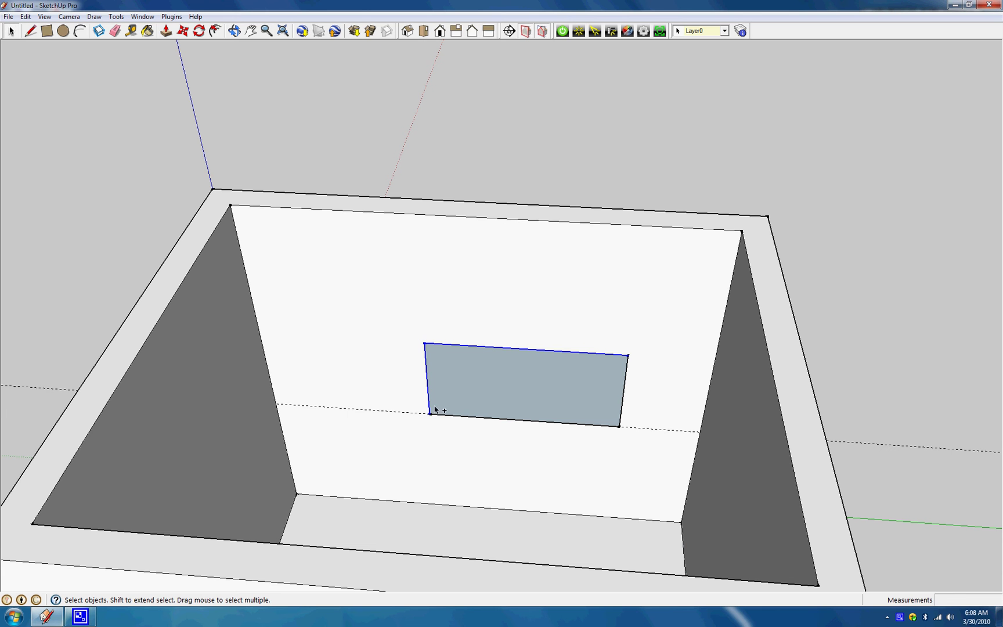
middle_click_drag(624, 394, 509, 430)
key("m")
left_click(614, 387)
key("ctrl")
middle_click_drag(689, 259, 700, 307)
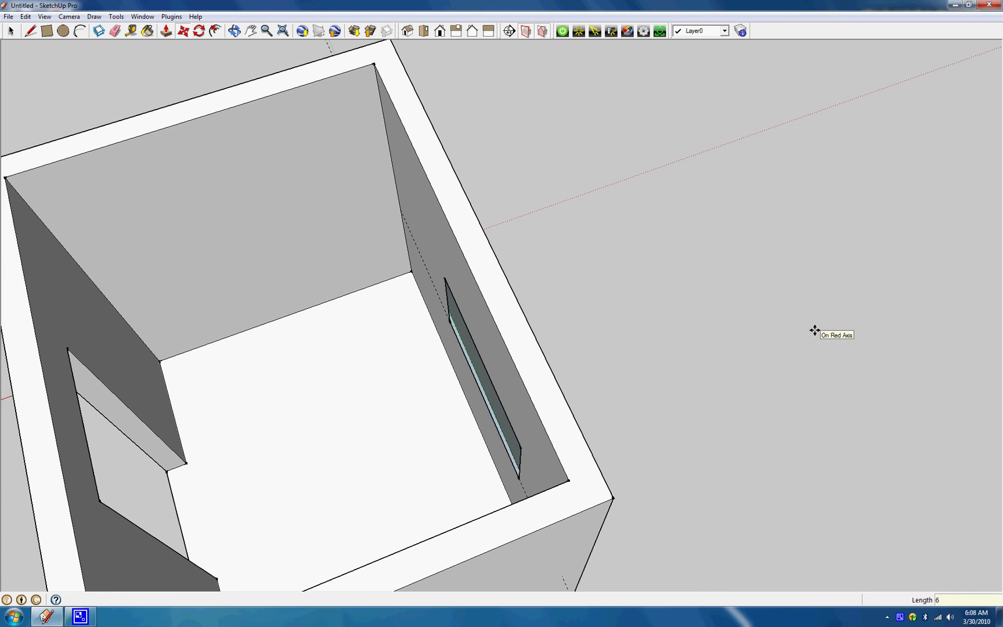
- Delete the window faces on both sides of the wall and the horizontal guide line
middle_click_drag(814, 331, 450, 271)
scroll(361, 366, "up", 3)
scroll(387, 391, "down", 2)
scroll(419, 392, "up", 3)
scroll(419, 392, "up", 2)
middle_click_drag(419, 392, 578, 322)
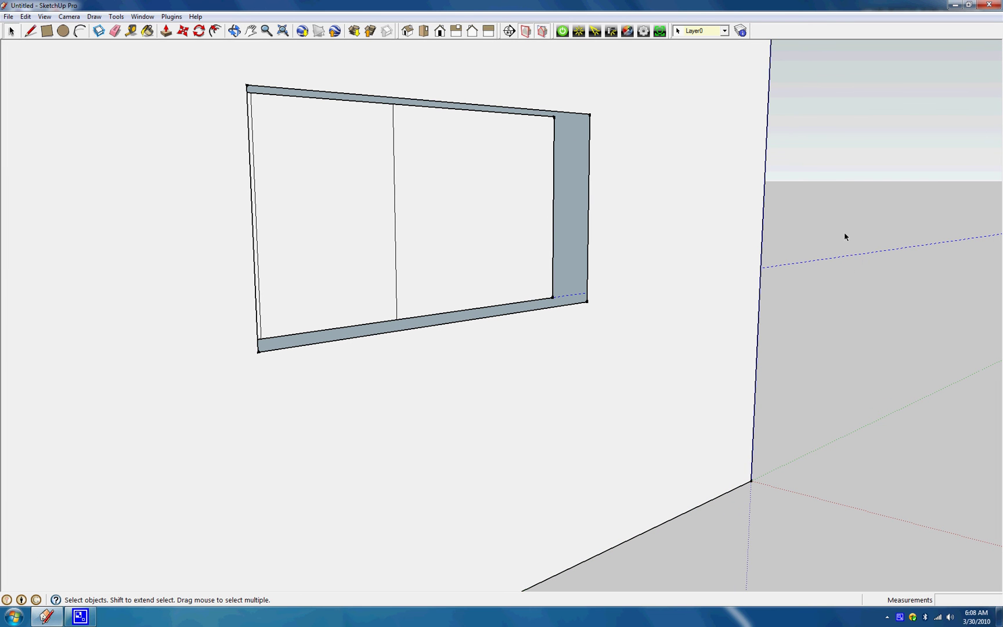
left_click(844, 236)
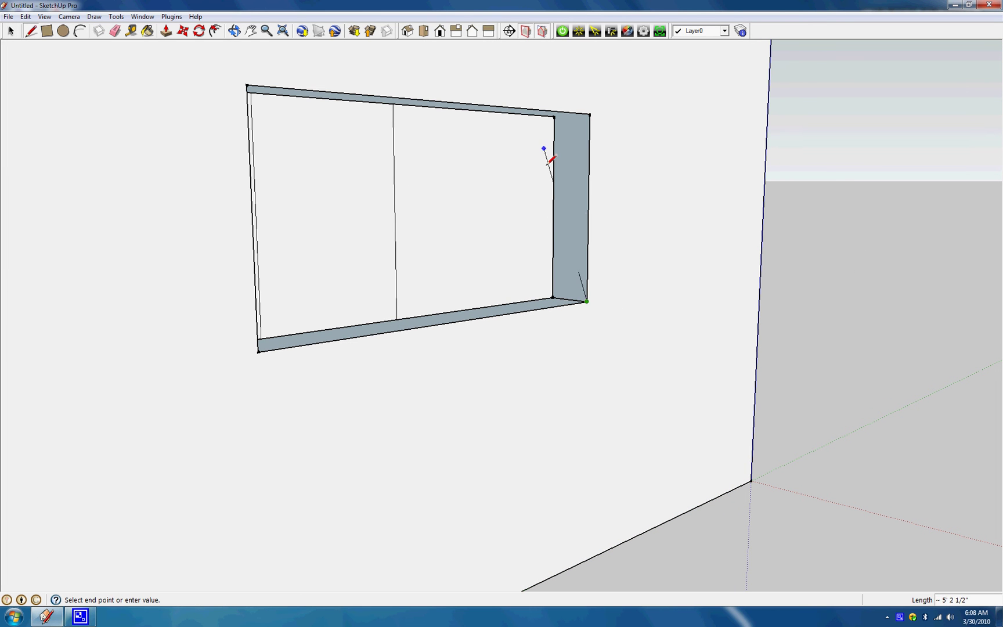
- Draw lines connecting the inner and outer window outlines at their corners to close the opening's jambs, head and sill
left_click(44, 17)
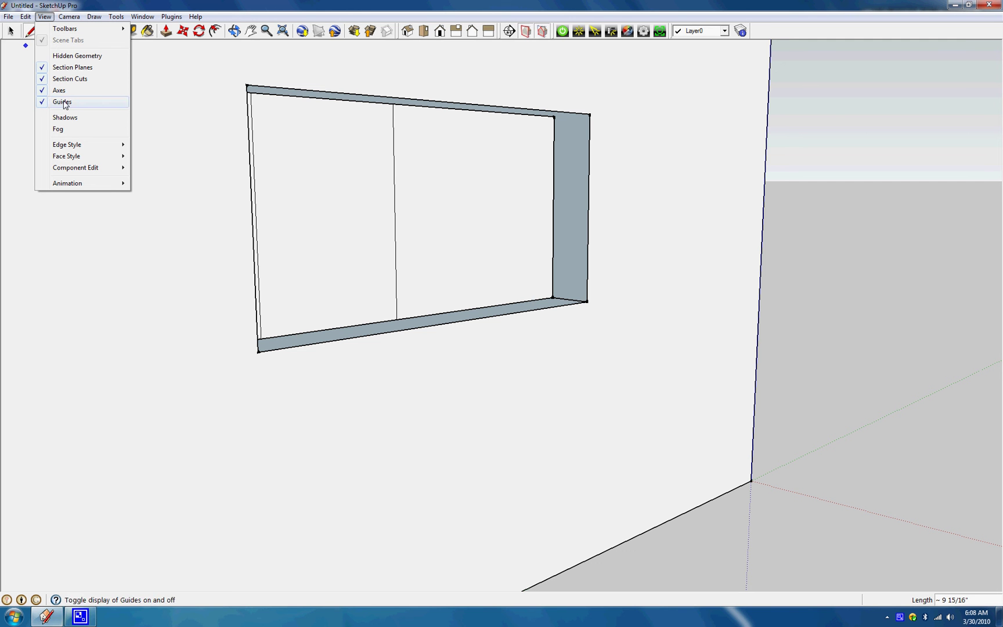
left_click(42, 18)
scroll(541, 120, "up", 2)
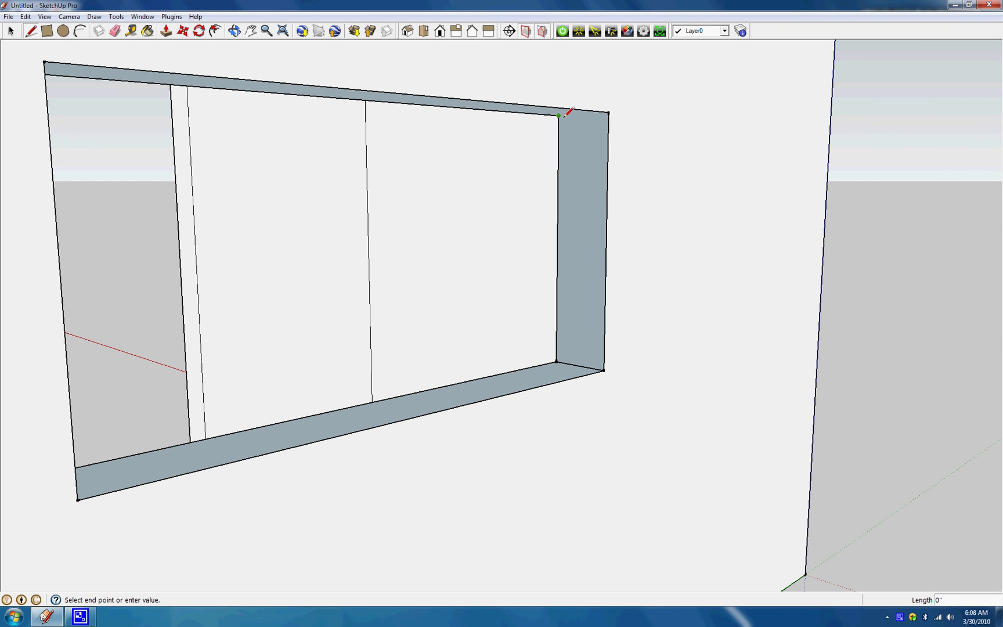
left_click(610, 112)
mouse_move(548, 161)
middle_mouse_down()
mouse_move(298, 161)
mouse_move(504, 181)
mouse_move(100, 131)
middle_mouse_up()
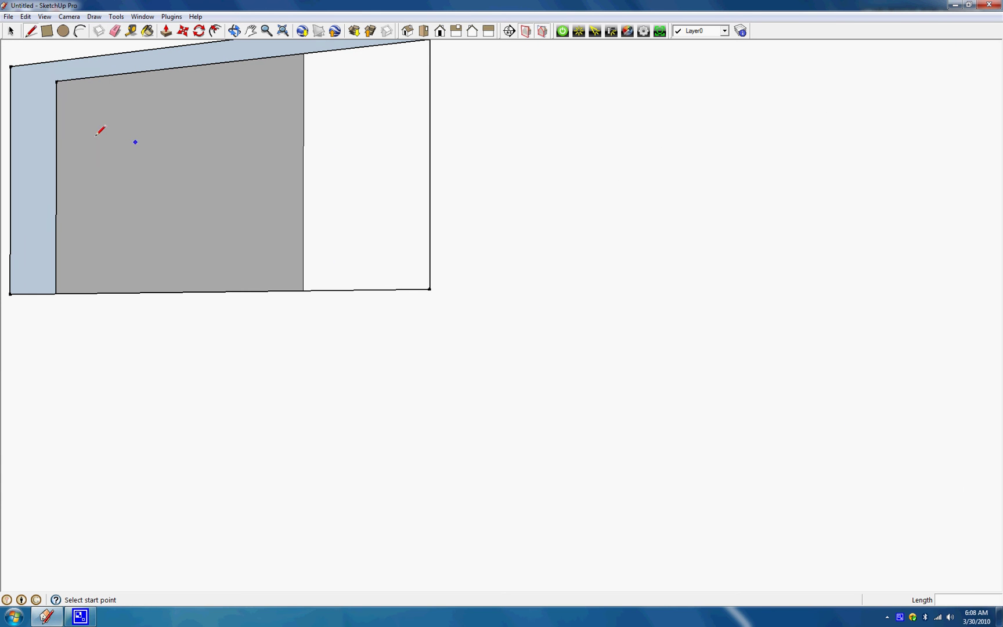
left_click(17, 66)
middle_click_drag(78, 318, 98, 380)
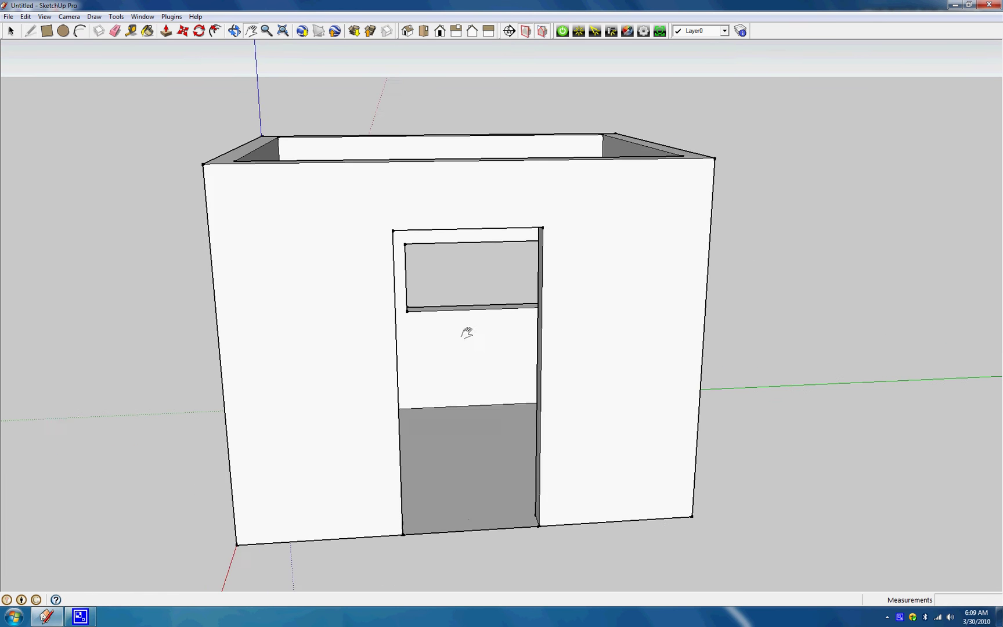
scroll(466, 331, "down", 2)
scroll(394, 352, "down", 2)
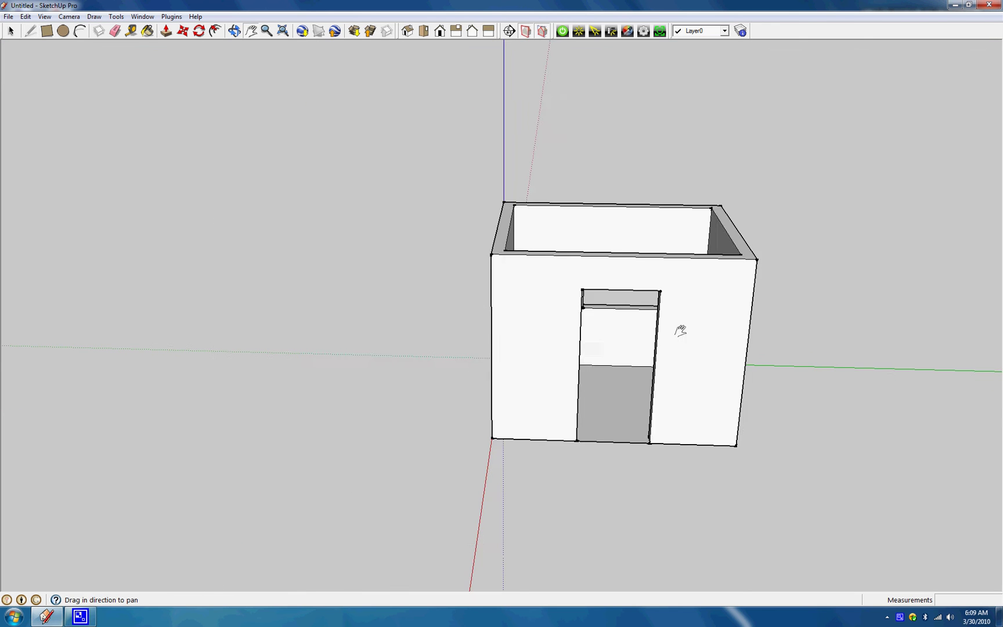